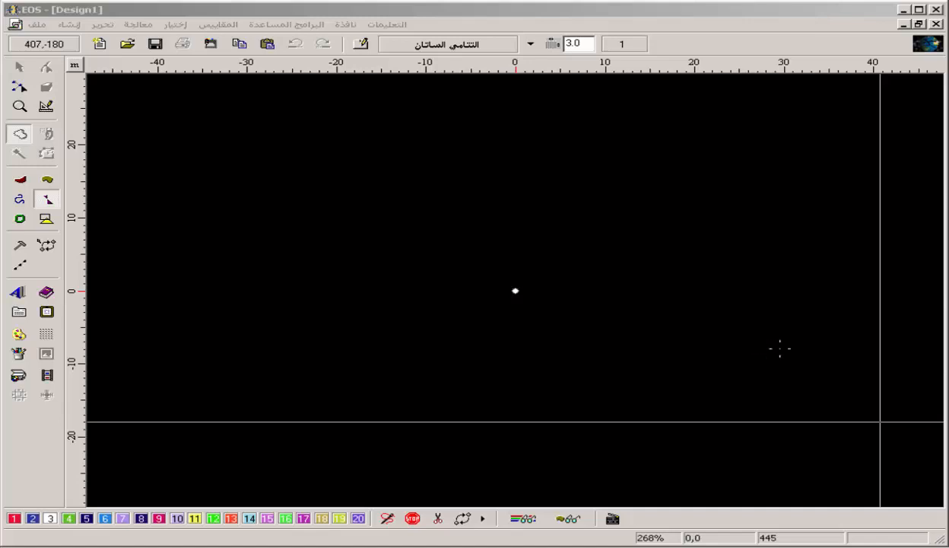
Step: Draw a horizontal running-stitch line about 10 mm long above the origin
click(527, 226)
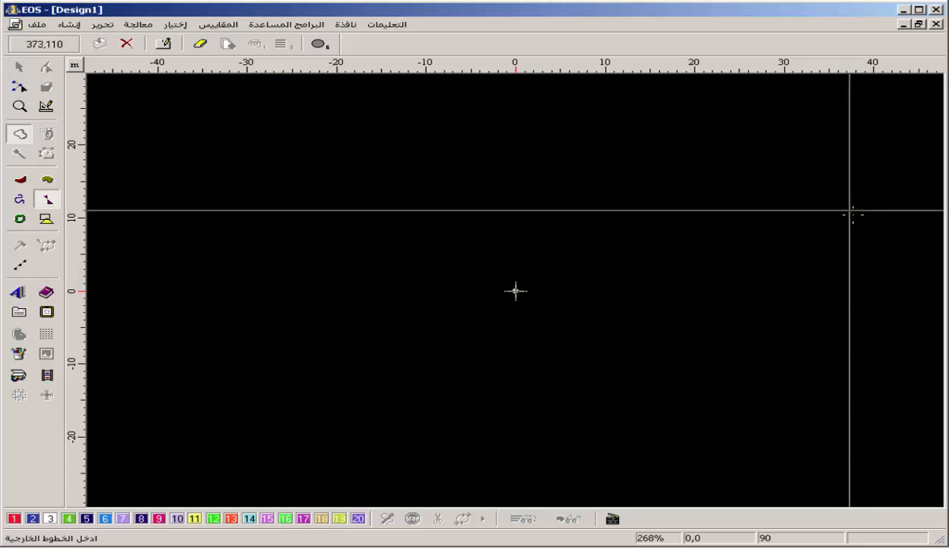
scroll(866, 219, up, 2)
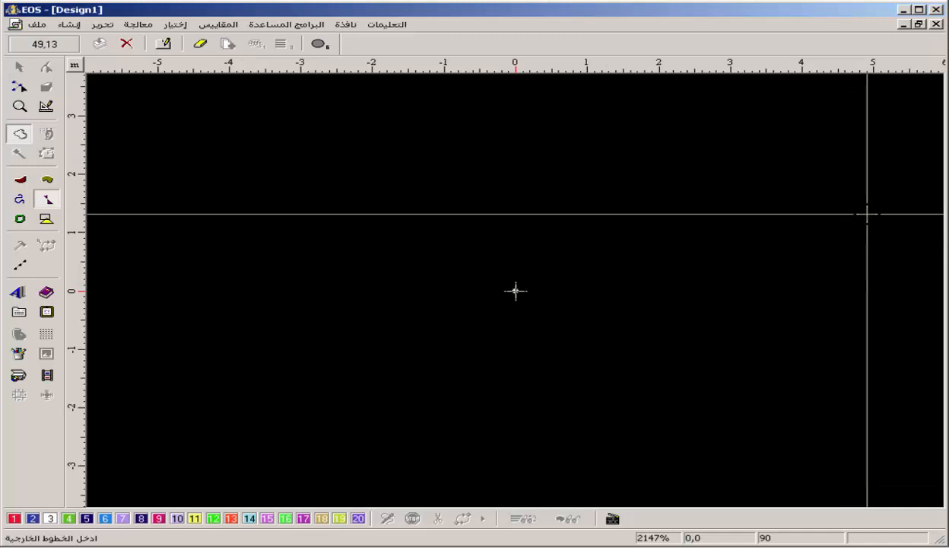
click(867, 213)
click(20, 201)
click(20, 201)
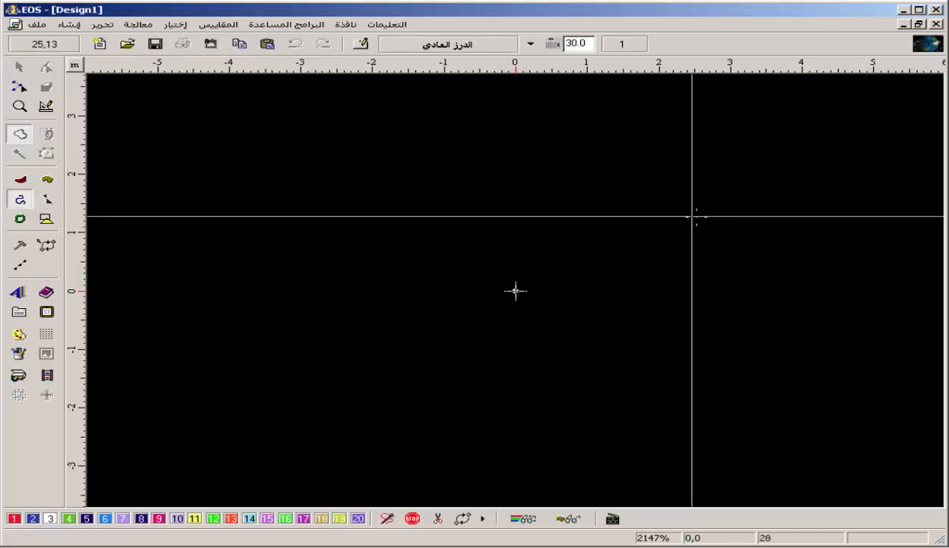
click(888, 191)
click(154, 190)
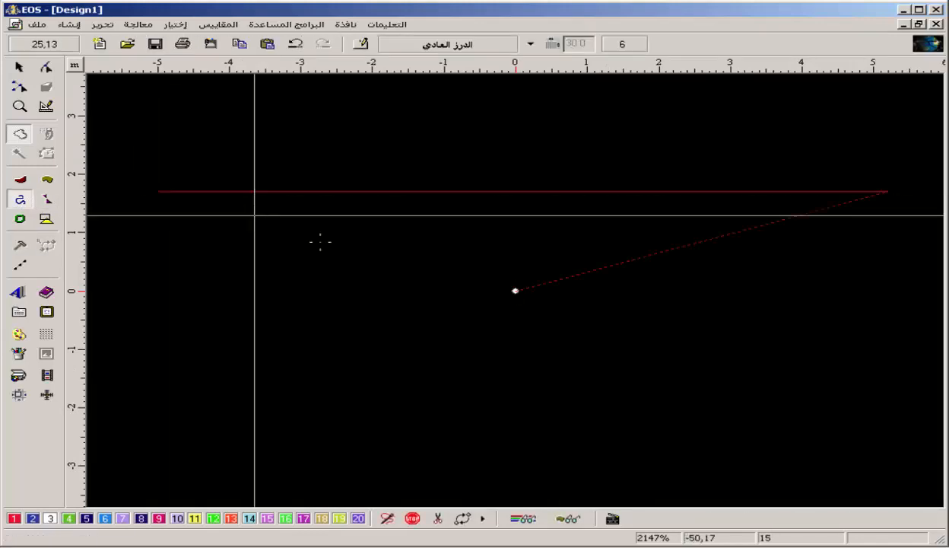
Step: Change the line's stitch type to special stitches (الغرز الخاصة) with pattern j1
key(Return)
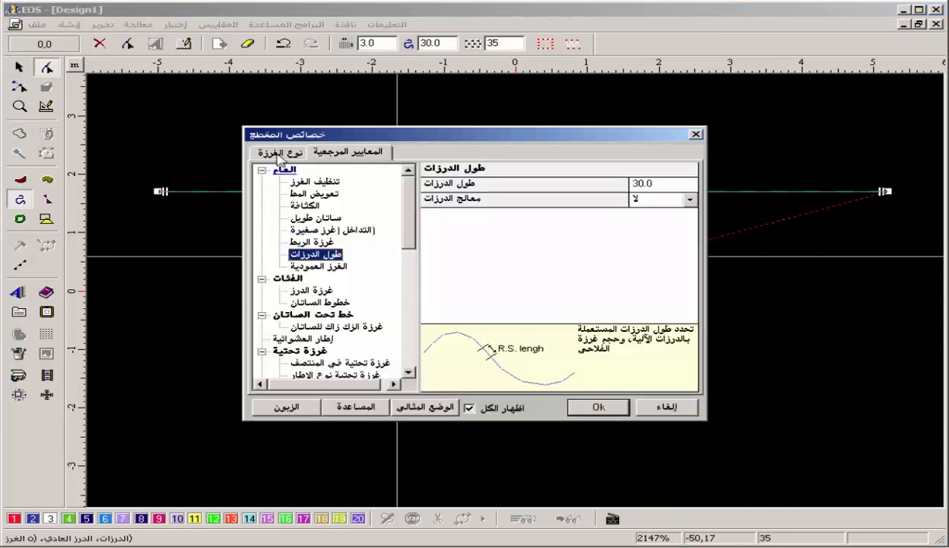
click(279, 154)
click(283, 178)
click(467, 296)
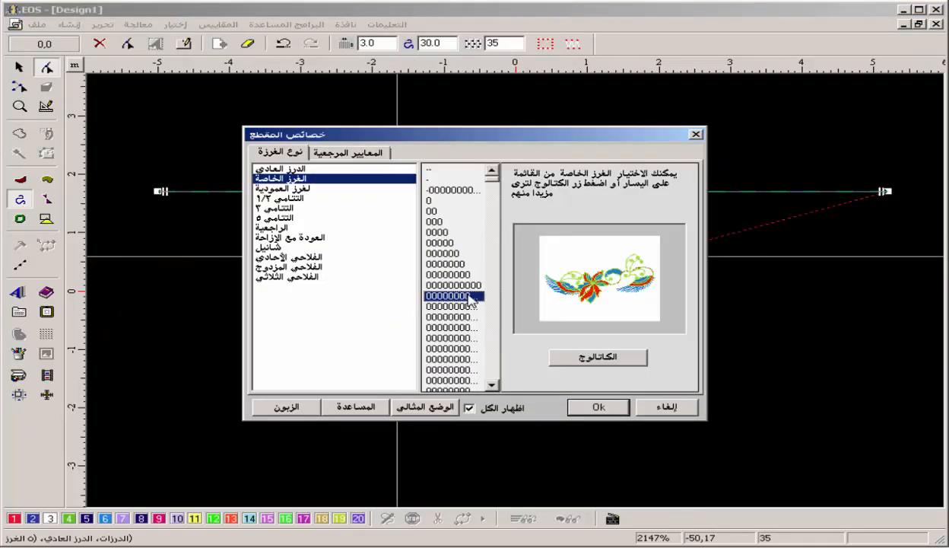
key(j)
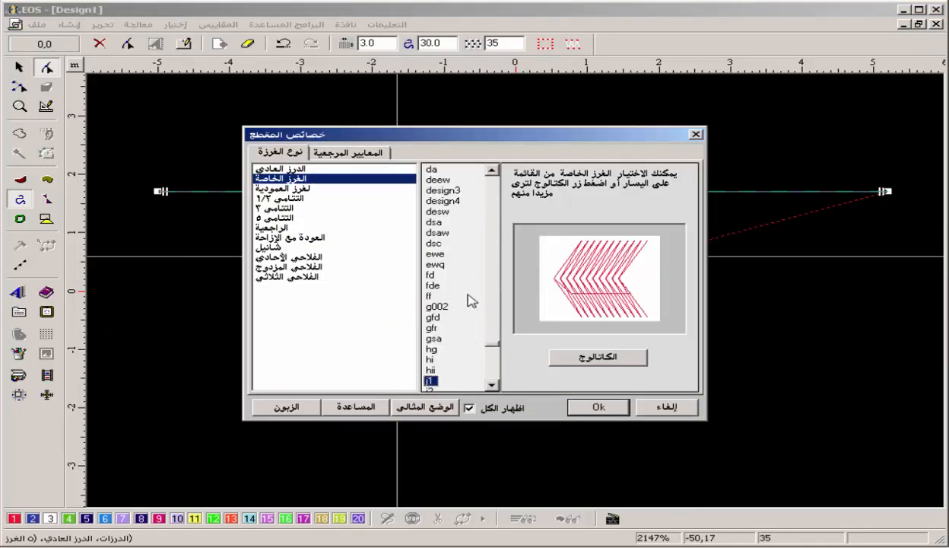
Step: Set the line's motif size to x 40 and y 40 and its stitch length to 50
click(371, 153)
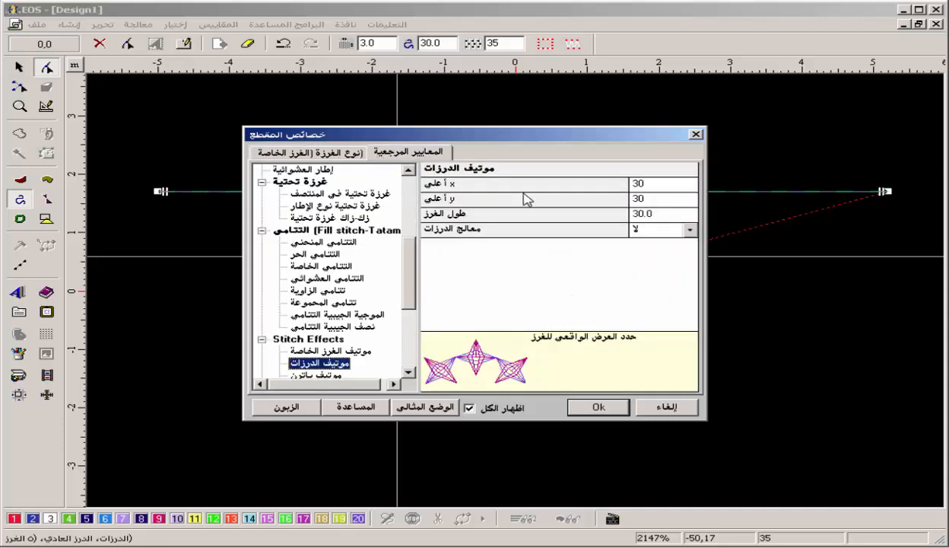
click(664, 195)
text(4)
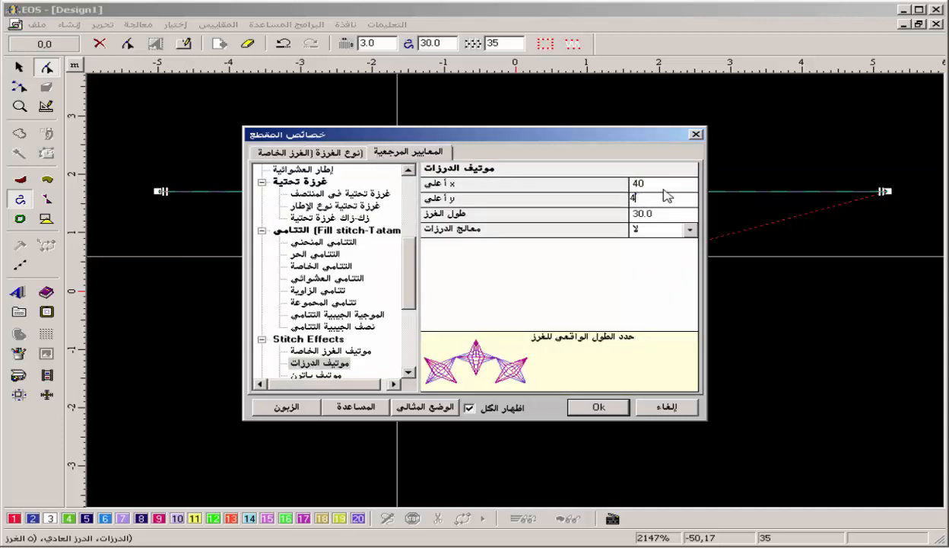
text(0)
key(Tab)
text(50)
key(Return)
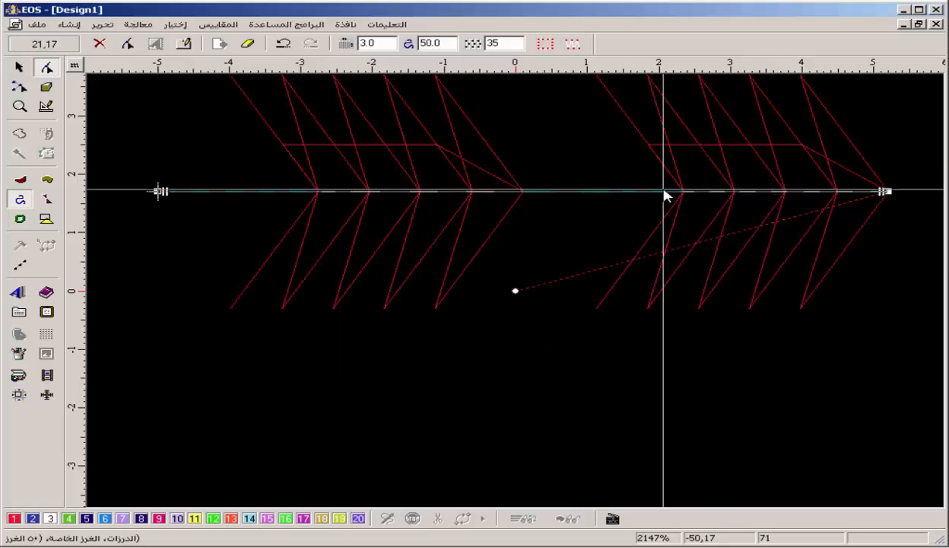
Step: Switch on the realistic stitch display and extend the line's ends to about -18 mm and about 20 mm horizontally
click(613, 518)
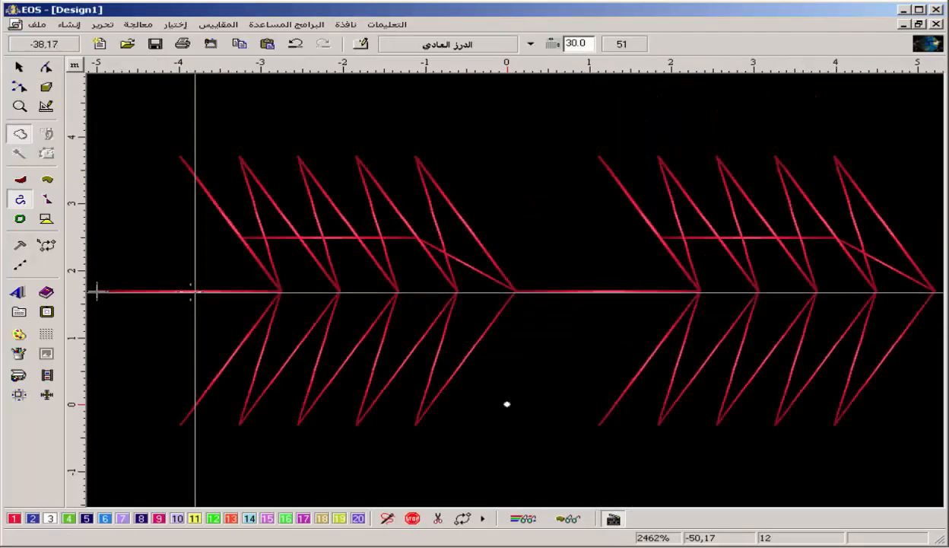
click(190, 290)
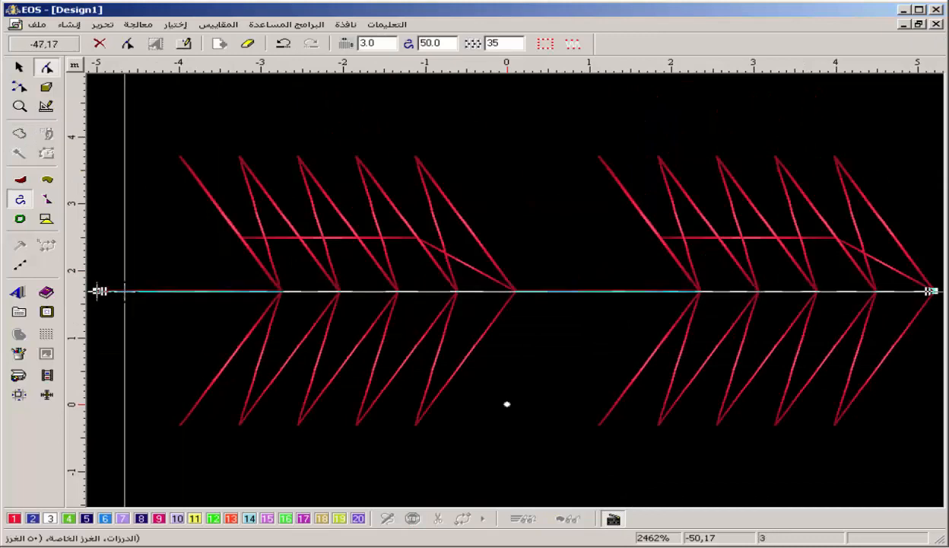
click(126, 290)
scroll(129, 293, down, 2)
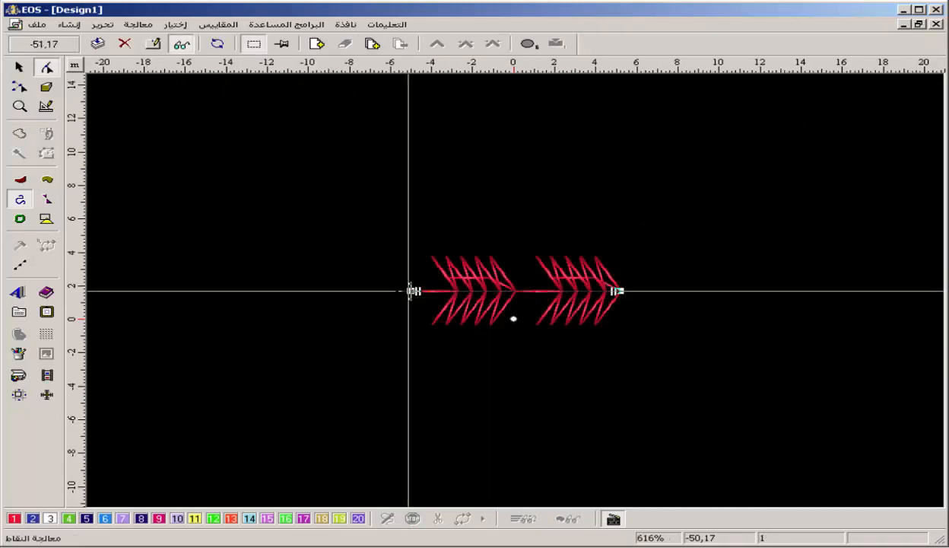
drag(411, 290, 138, 291)
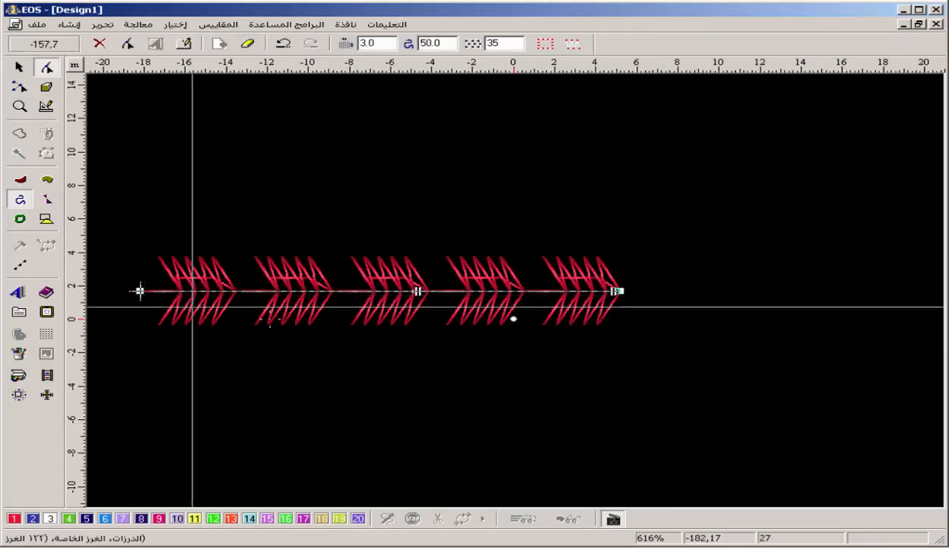
drag(619, 290, 920, 285)
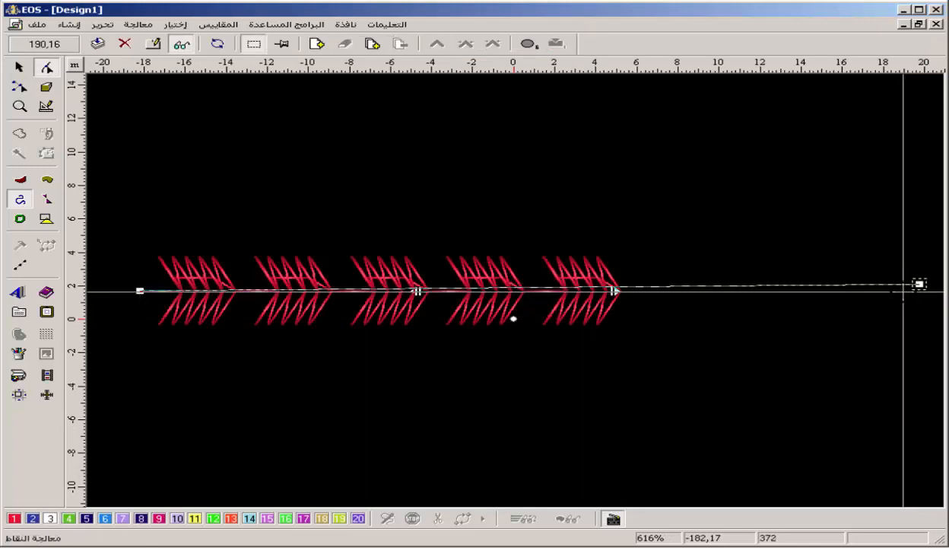
key(Escape)
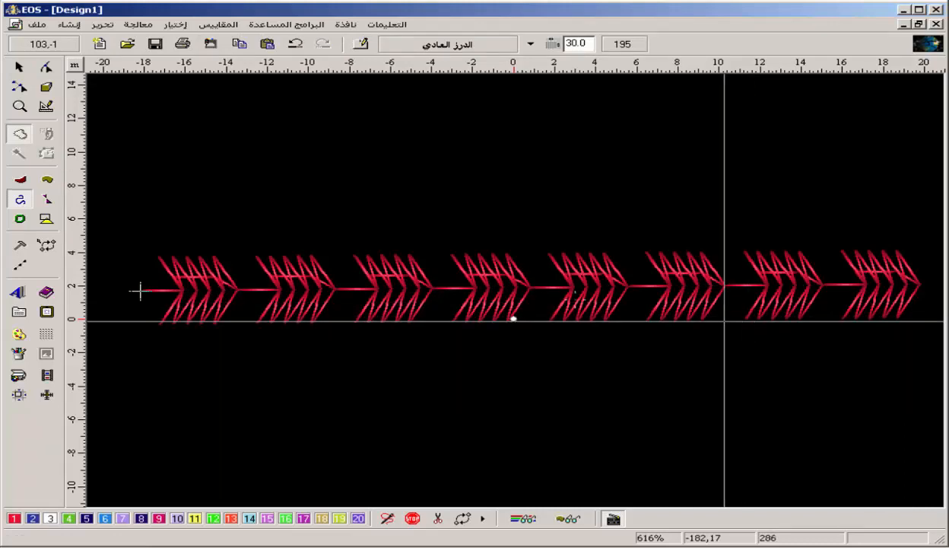
Step: Digitize a slanted satin block about 2 mm high over the upper half of the third chevron motif, with its entry and exit points
click(99, 44)
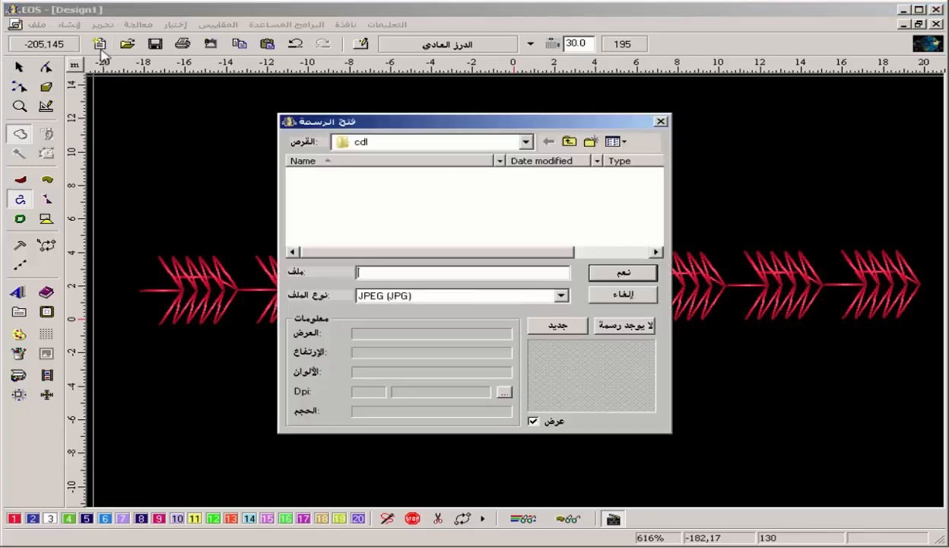
click(601, 298)
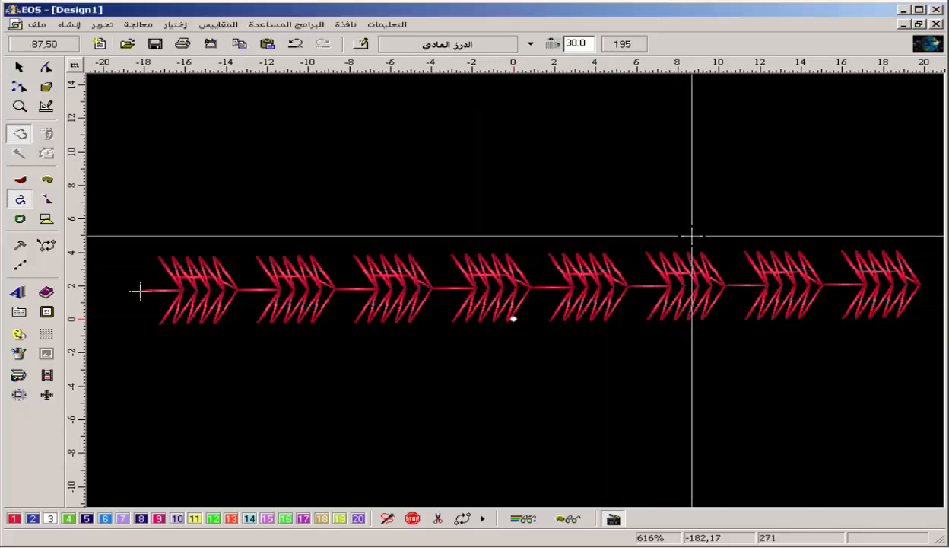
key(z)
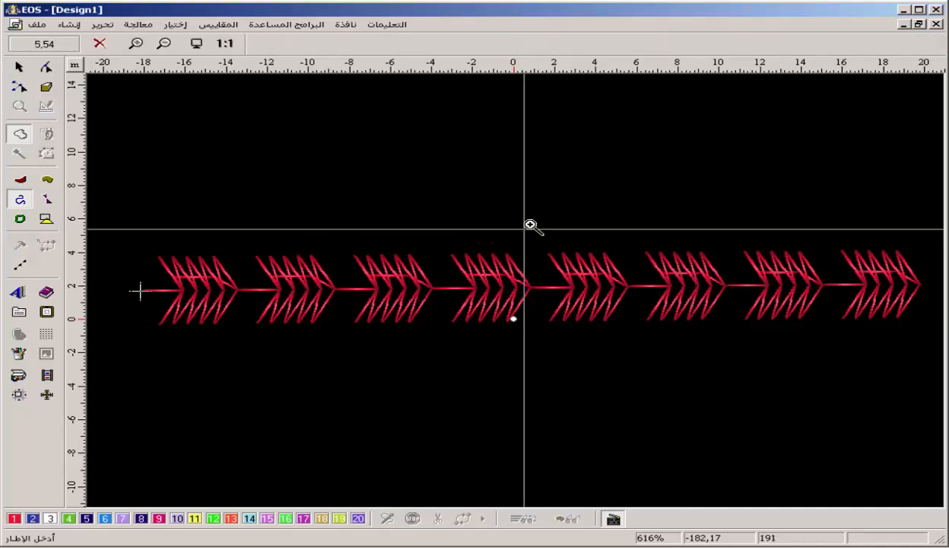
drag(555, 193, 254, 333)
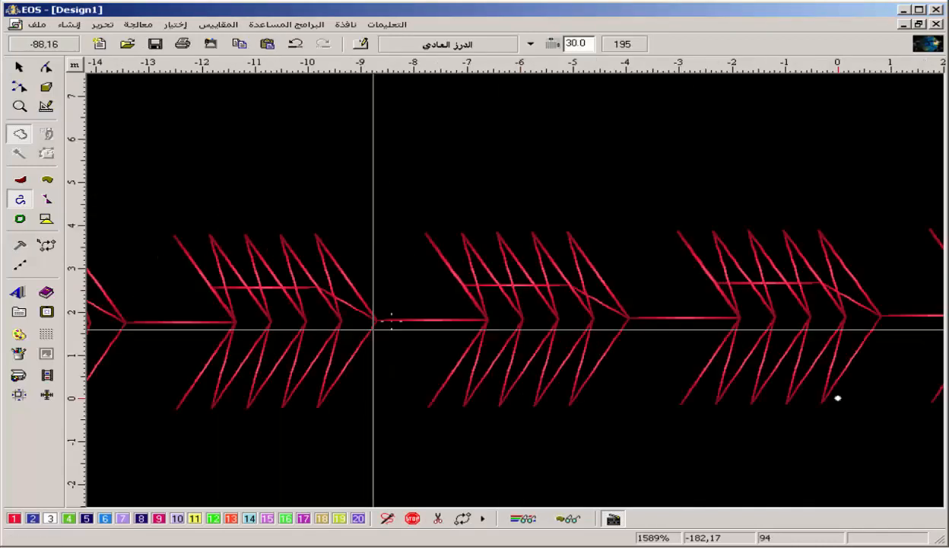
click(21, 182)
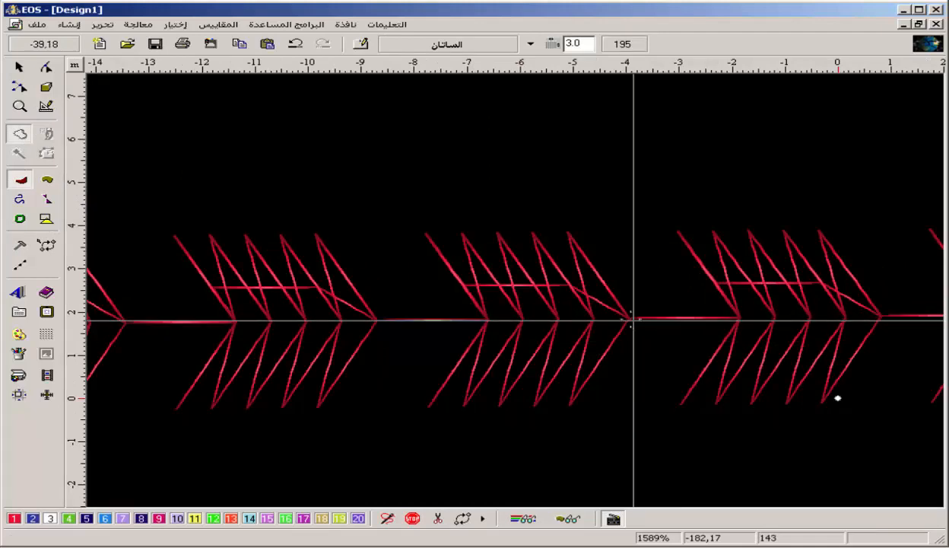
click(630, 316)
click(567, 229)
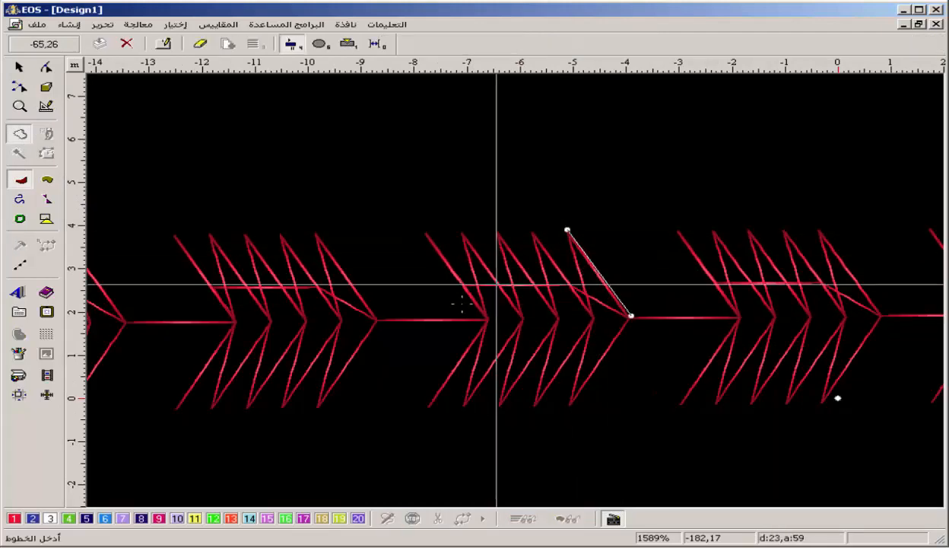
click(423, 233)
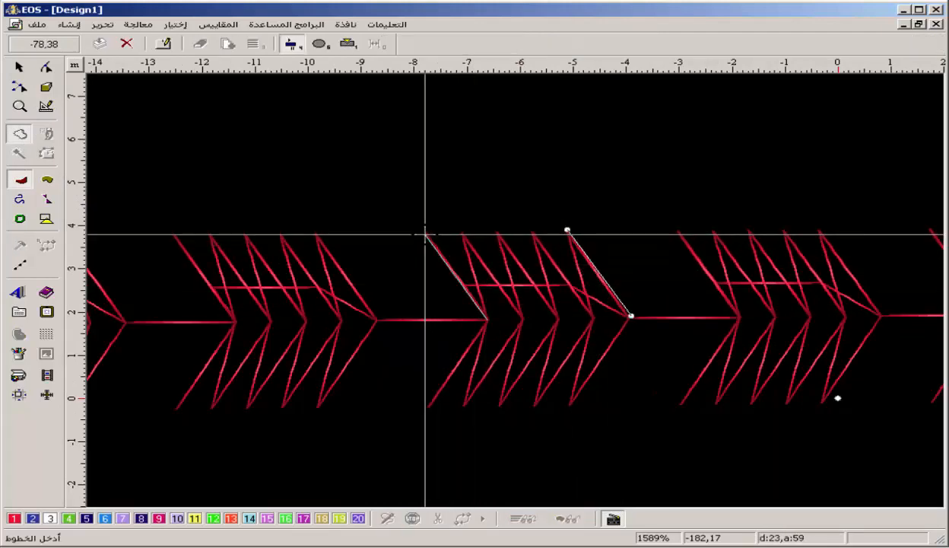
click(488, 320)
key(Return)
click(633, 315)
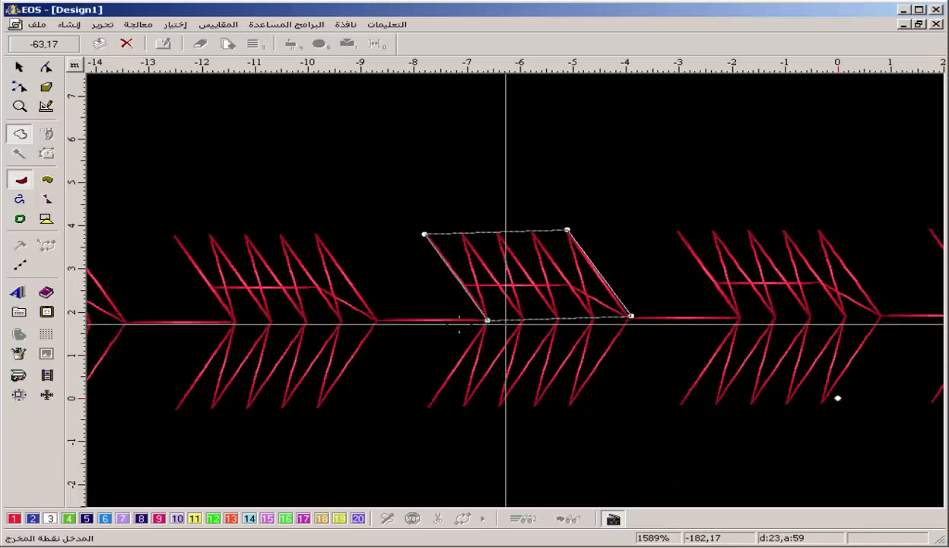
click(486, 319)
Step: Digitize a mirrored slanted satin block about 2 mm high over the lower half of the same chevron motif
click(630, 316)
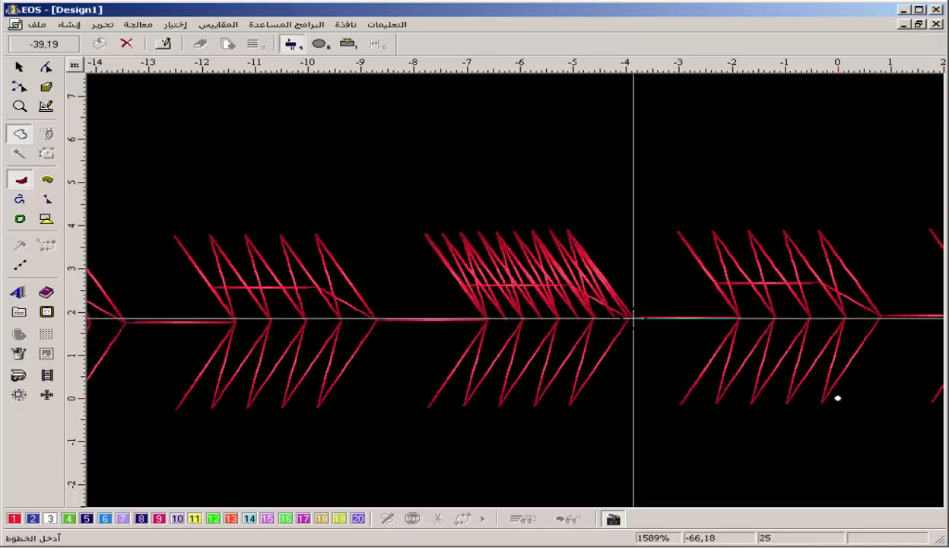
click(569, 407)
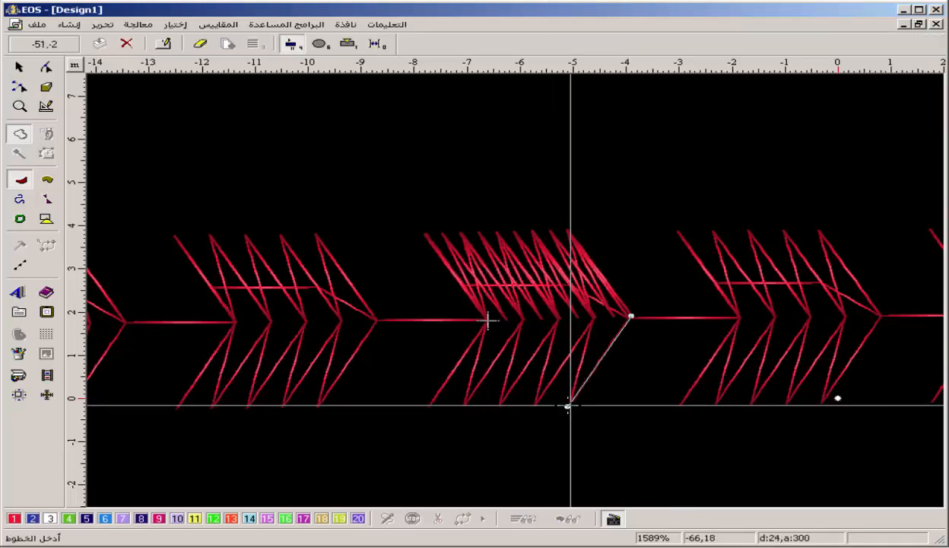
click(487, 321)
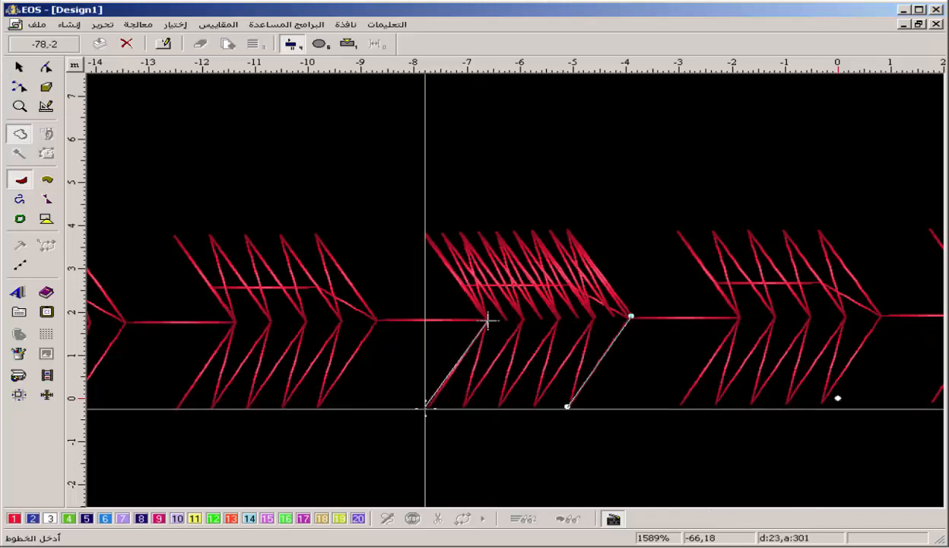
click(430, 407)
key(Return)
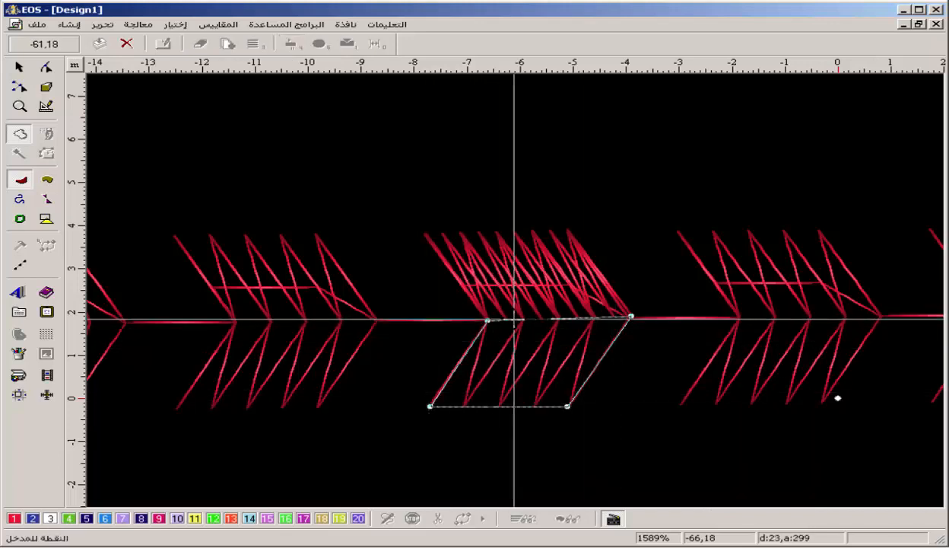
key(Return)
Step: Select the upper and lower satin blocks and save them to the library
right_click(508, 321)
click(518, 330)
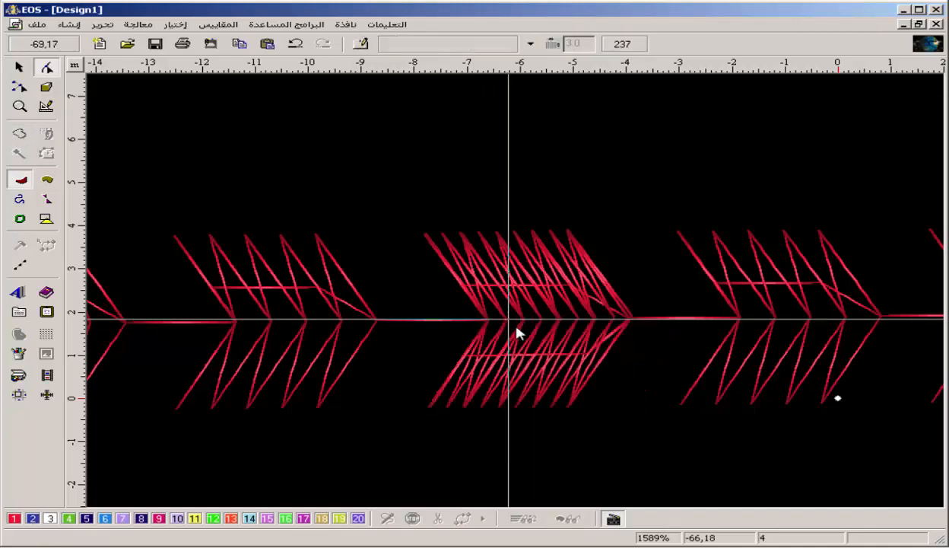
click(516, 320)
right_click(517, 318)
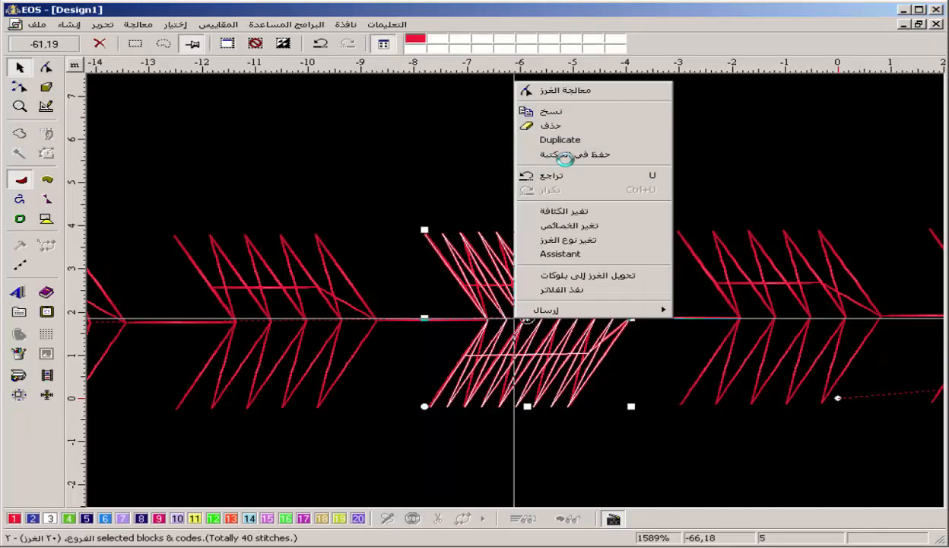
click(557, 153)
click(369, 160)
double_click(369, 160)
key(Escape)
key(Escape)
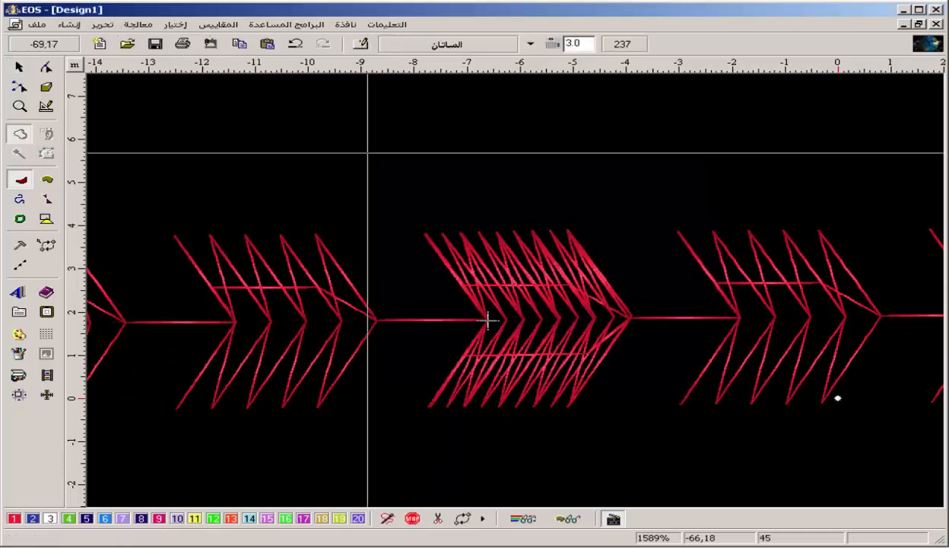
Step: Create a new blank design without a background picture
click(100, 44)
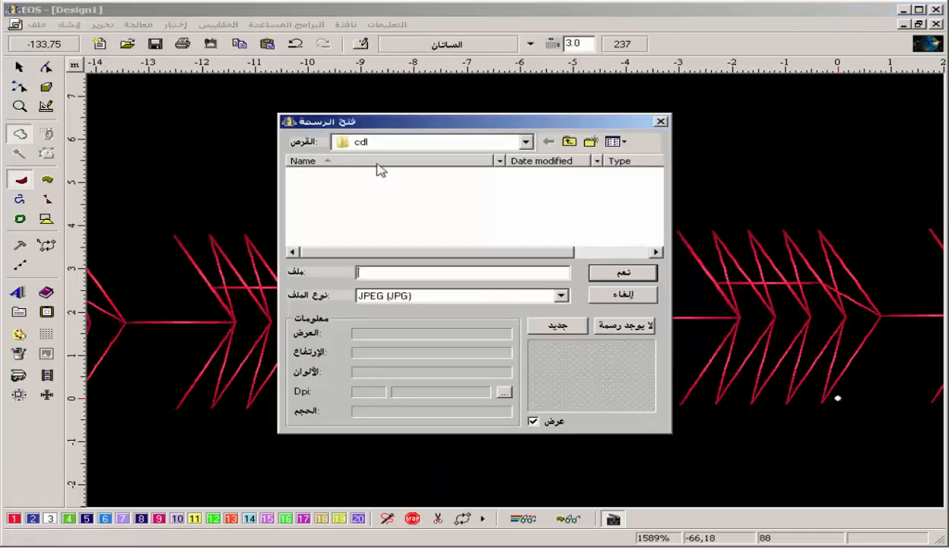
click(628, 329)
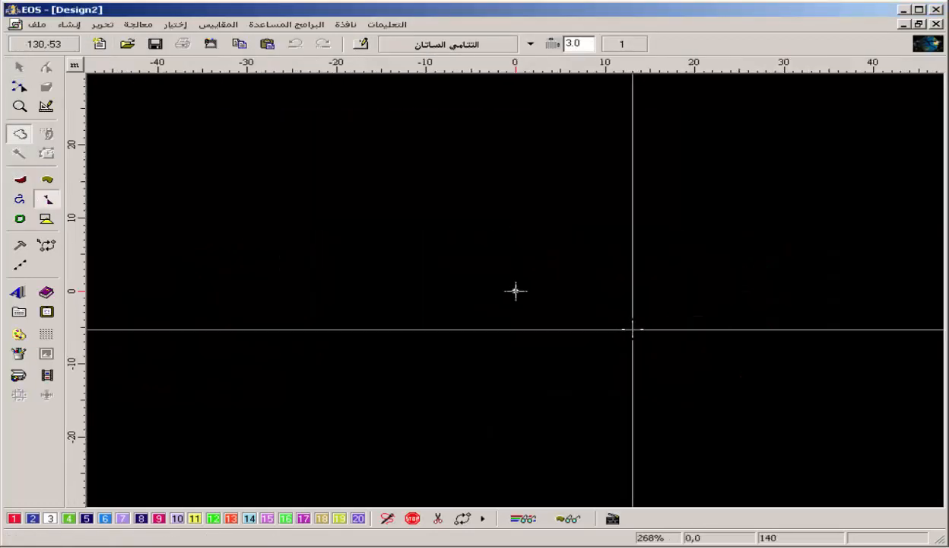
key(z)
drag(731, 182, 346, 375)
Step: Insert the copied chevron motif rotated 180 degrees, with its tip at the origin
click(268, 46)
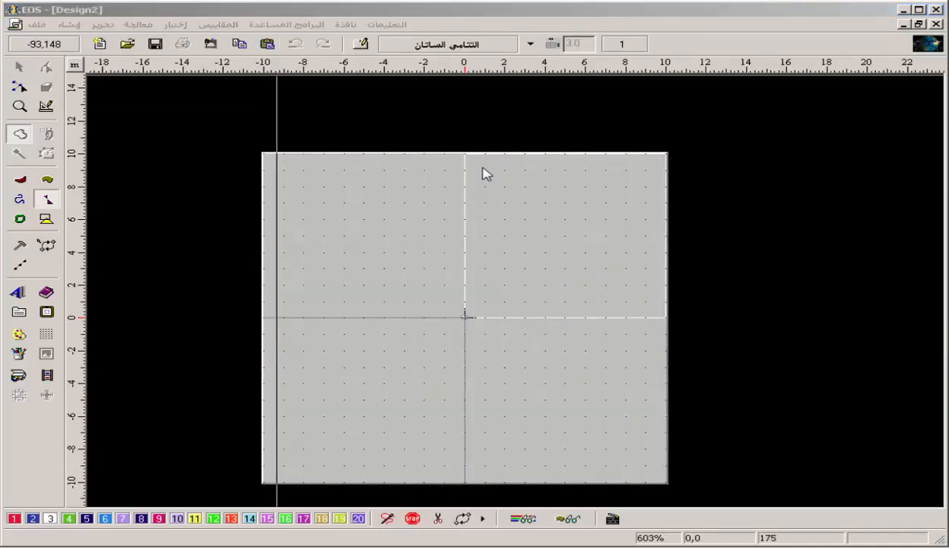
double_click(369, 170)
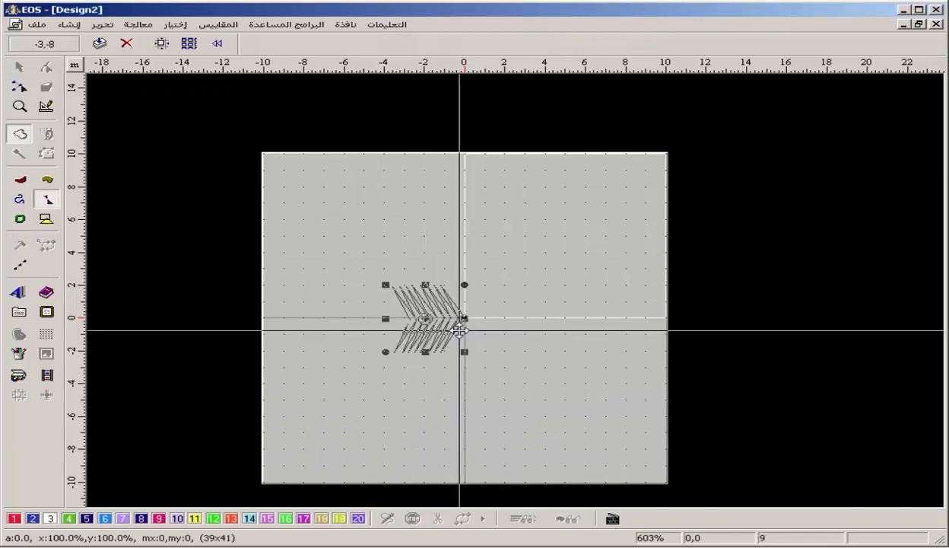
drag(423, 319, 502, 323)
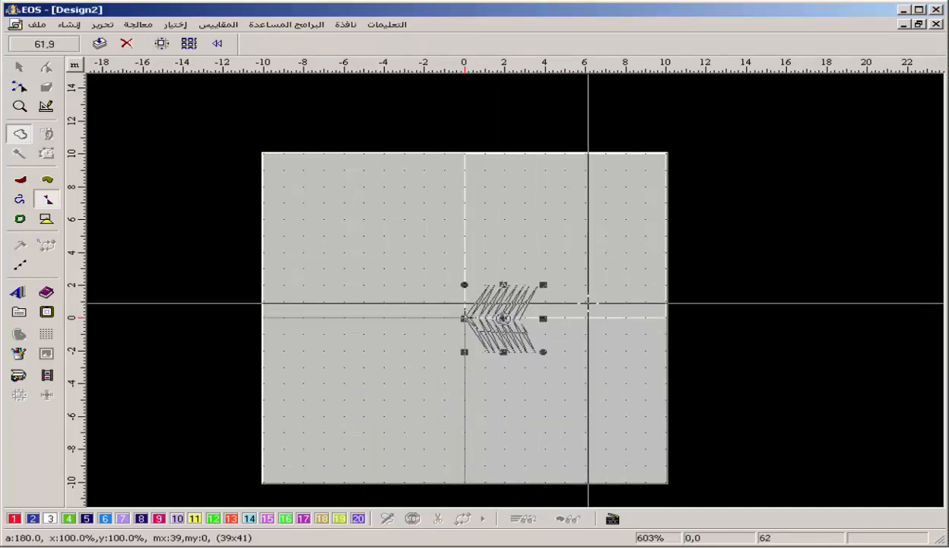
key(Return)
Step: Reshape the upper satin block into a 4 mm high parallelogram with corners at (0,0), (4,0), (6,4) and (2,4) mm
key(z)
drag(699, 208, 293, 412)
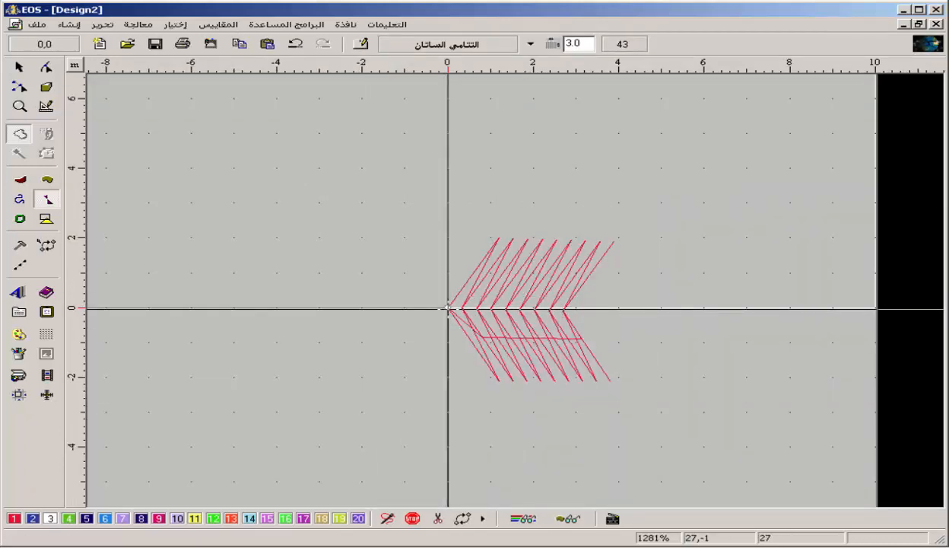
right_click(556, 315)
right_click(566, 307)
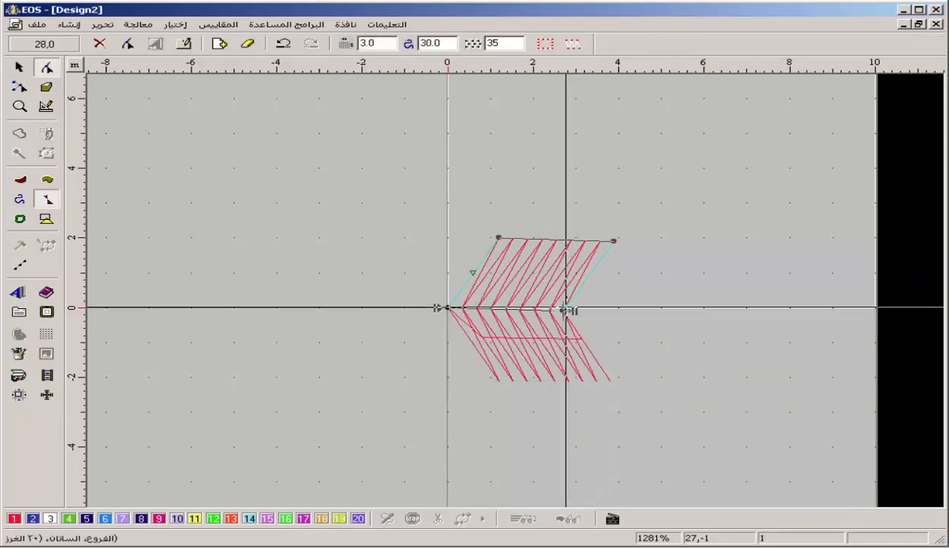
drag(567, 311, 618, 307)
drag(614, 241, 703, 167)
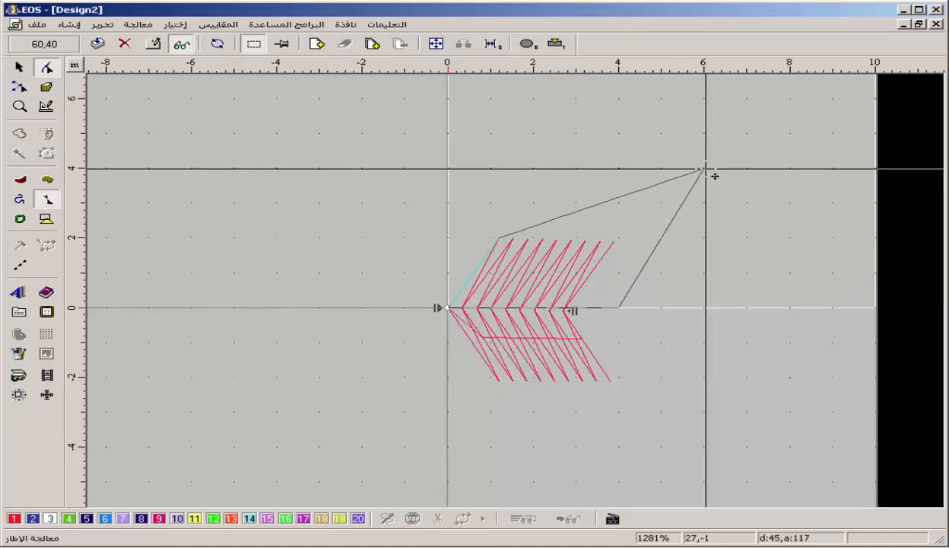
drag(498, 237, 532, 167)
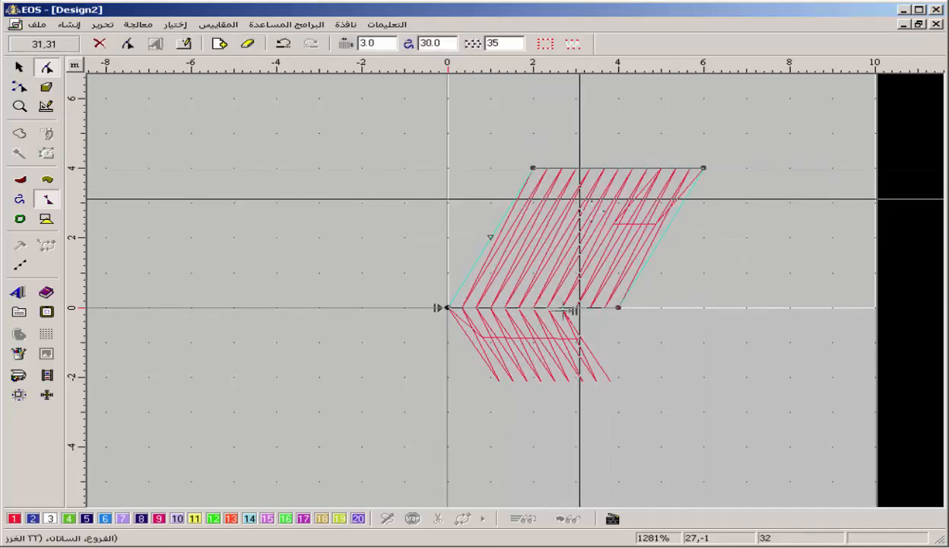
Step: Delete the lower satin block and replace it with a vertically mirrored copy of the upper block, joined along the horizontal axis
click(568, 352)
key(Delete)
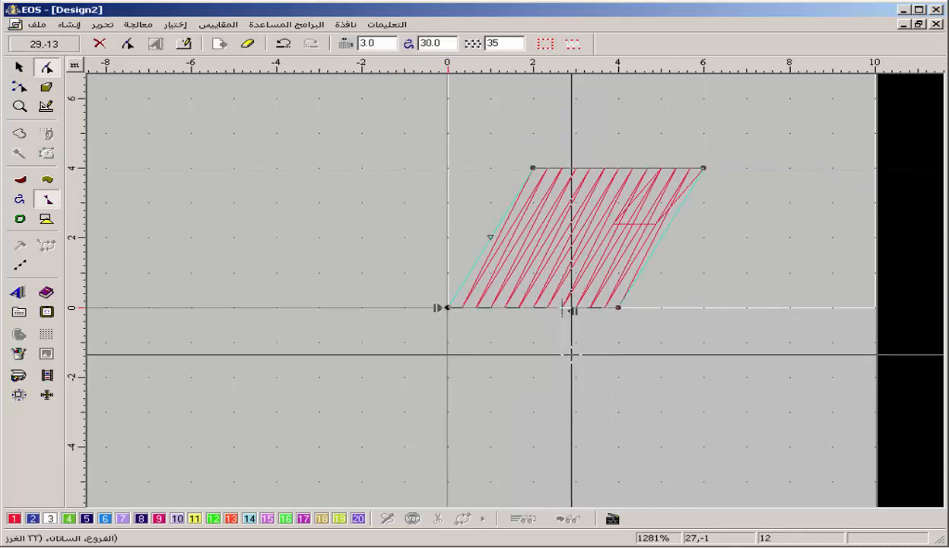
right_click(587, 257)
click(595, 263)
right_click(595, 272)
click(654, 331)
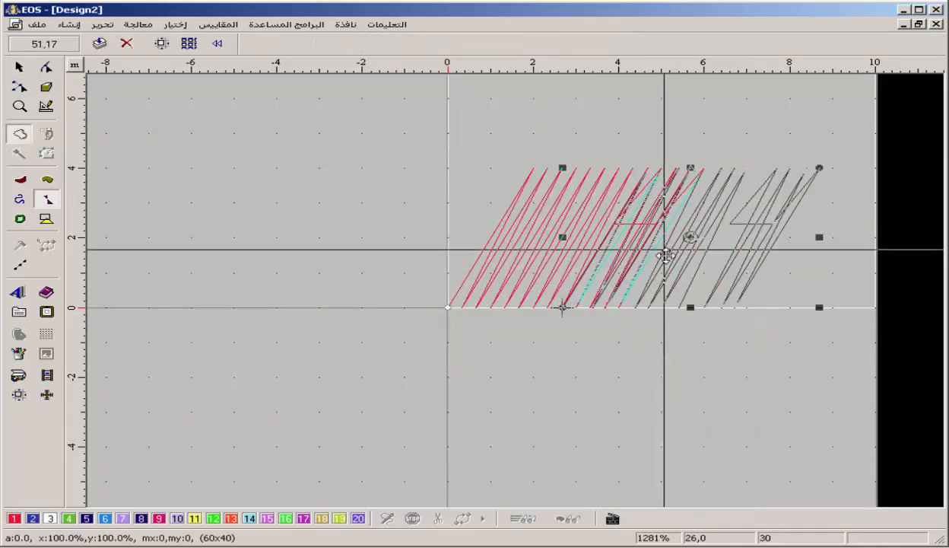
key(v)
drag(630, 321, 587, 345)
key(Return)
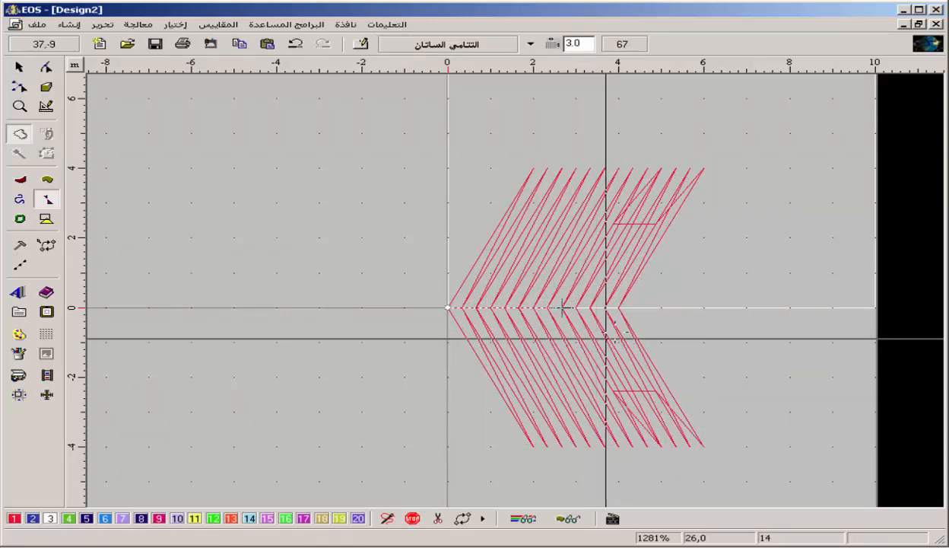
Step: Move the lower block's exit point to its corner at 4 mm on the horizontal axis and turn on the realistic stitch display
double_click(564, 307)
drag(563, 307, 627, 307)
key(Return)
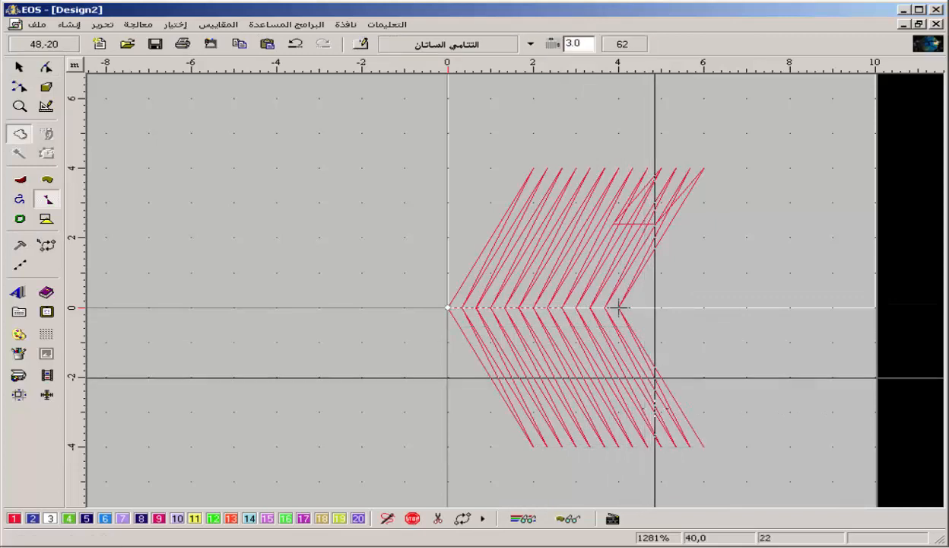
click(614, 520)
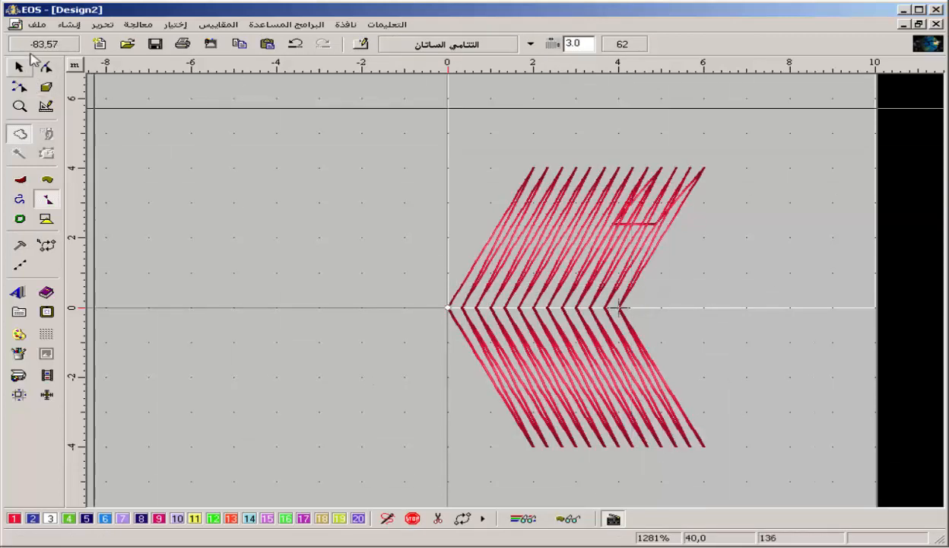
Step: Save the chevron motif in the cdl folder as a REF file named j5
click(38, 24)
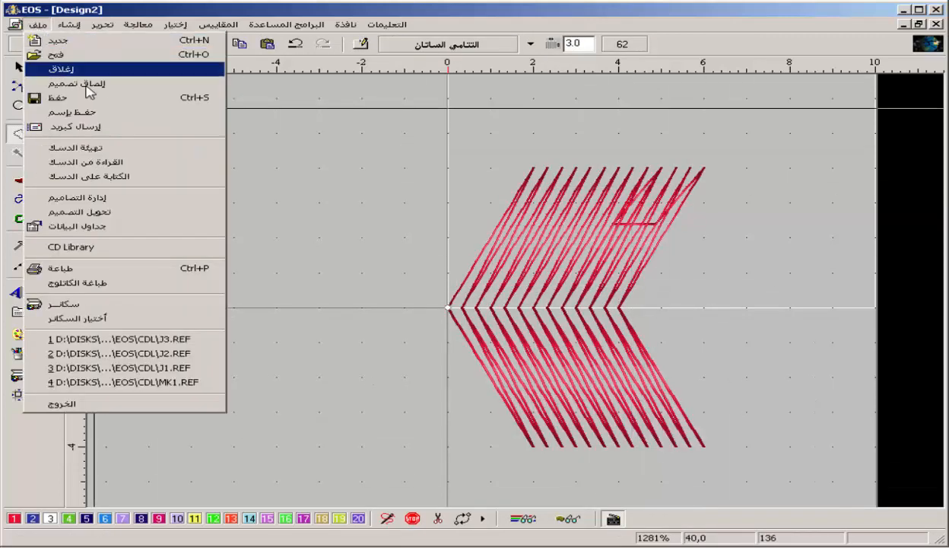
click(107, 112)
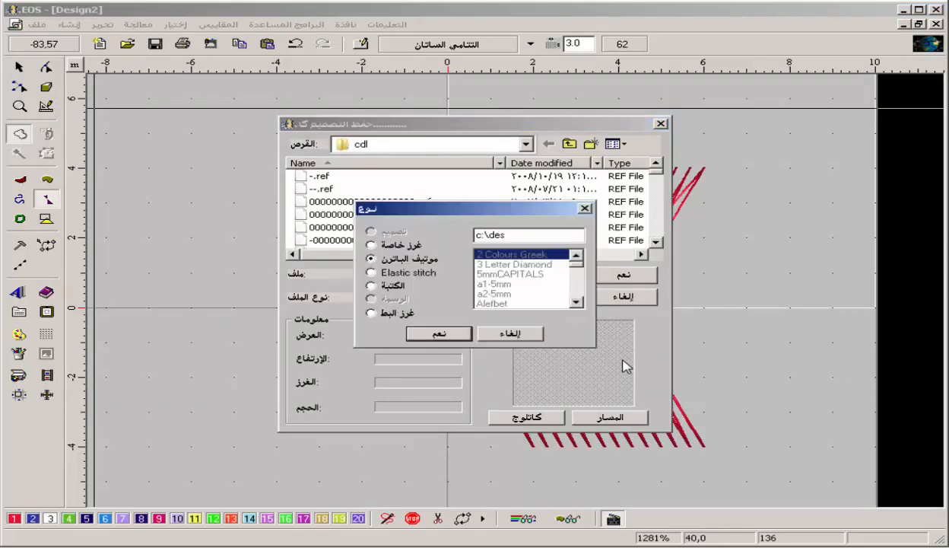
key(Return)
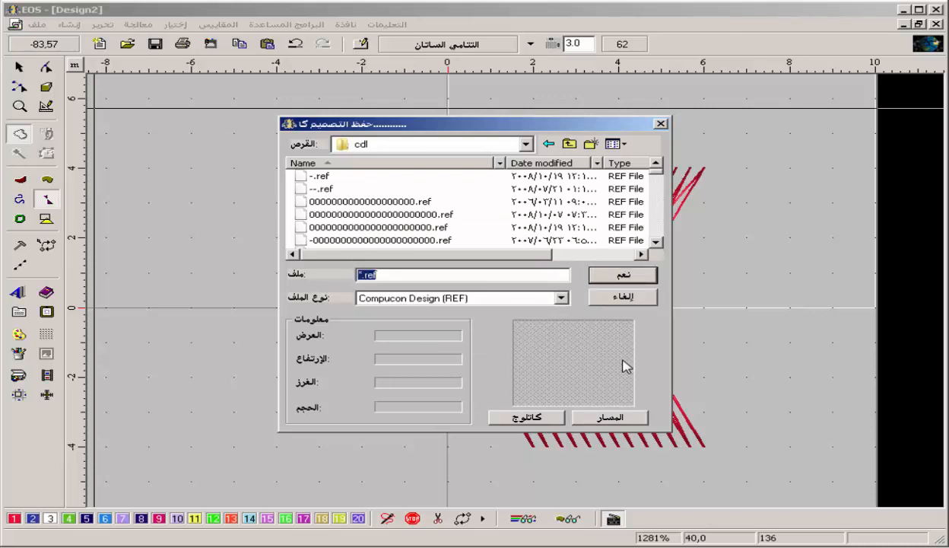
text(j5)
key(Return)
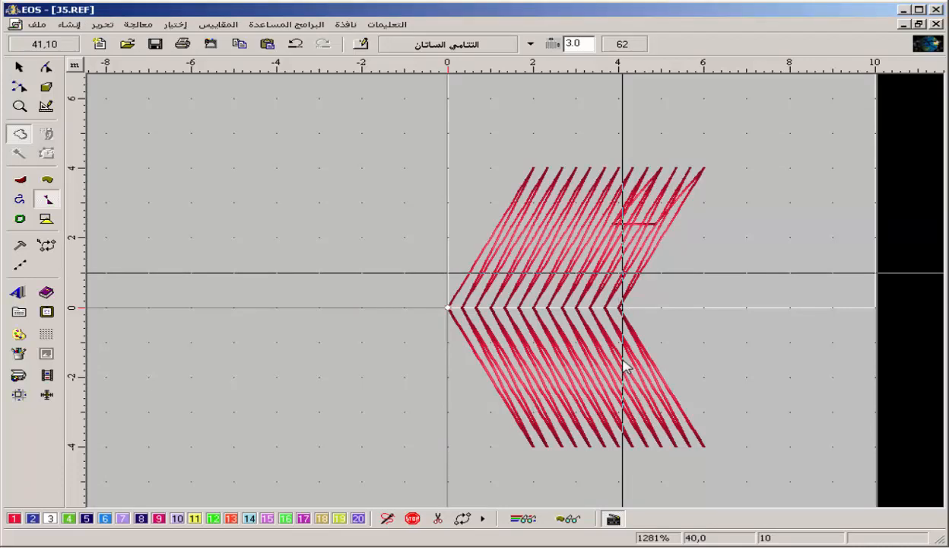
Step: Return to Design1 and draw a horizontal running-stitch line about 37 mm long below the existing chevron line
key(ctrl+Tab)
key(F4)
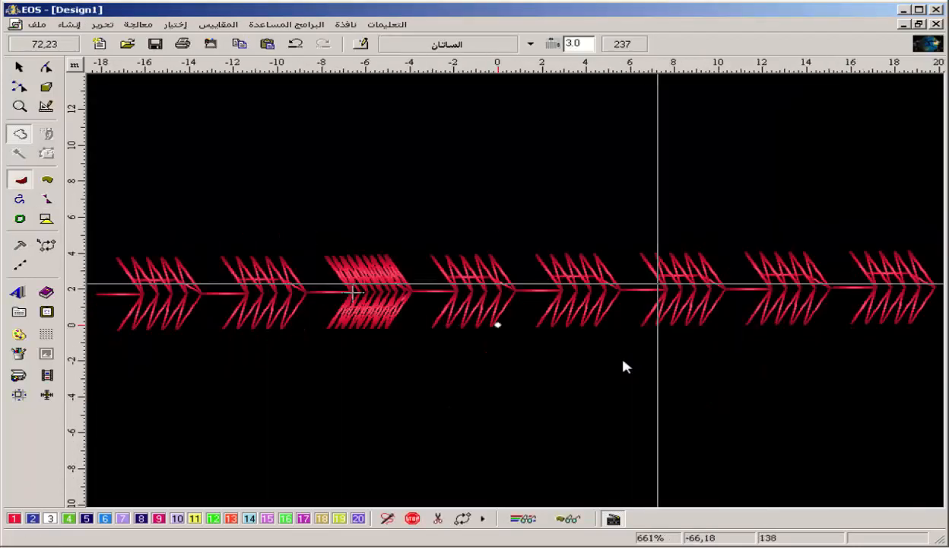
click(923, 388)
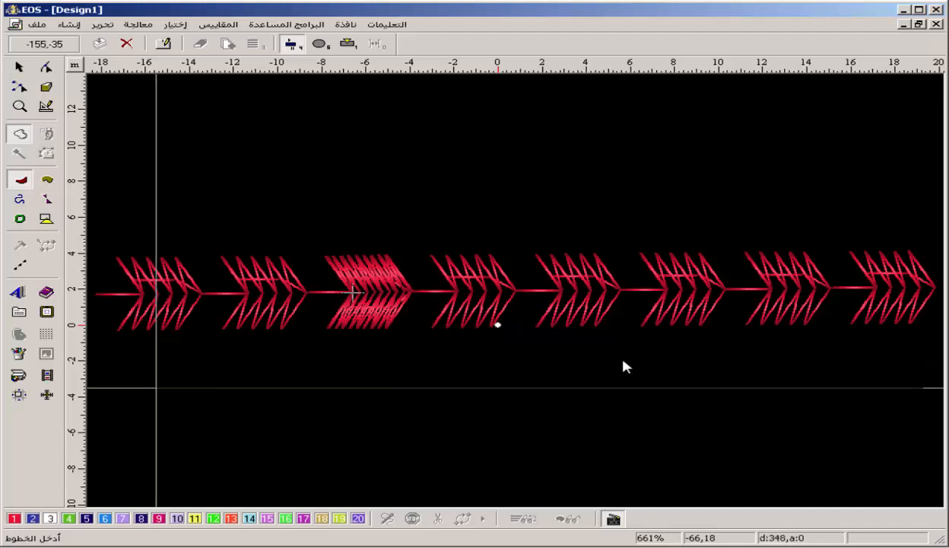
click(127, 388)
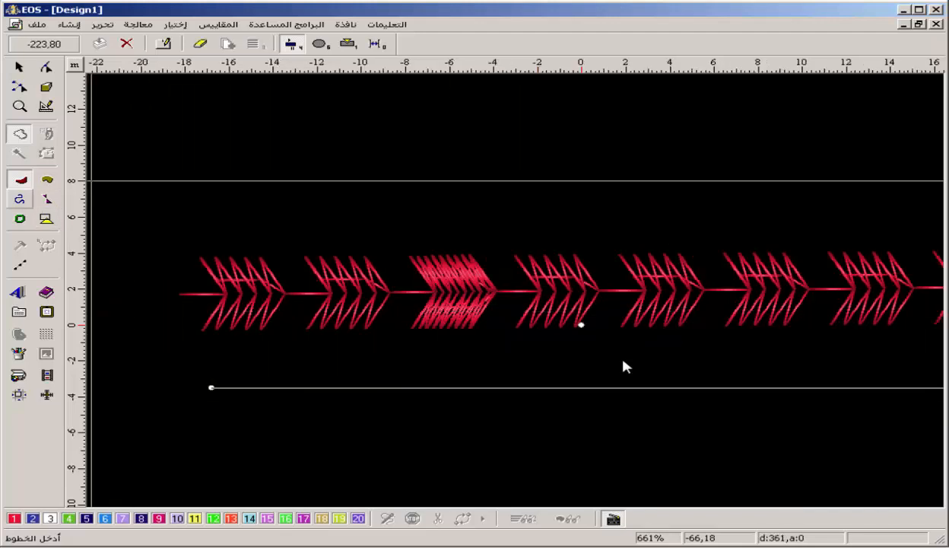
click(20, 200)
click(847, 398)
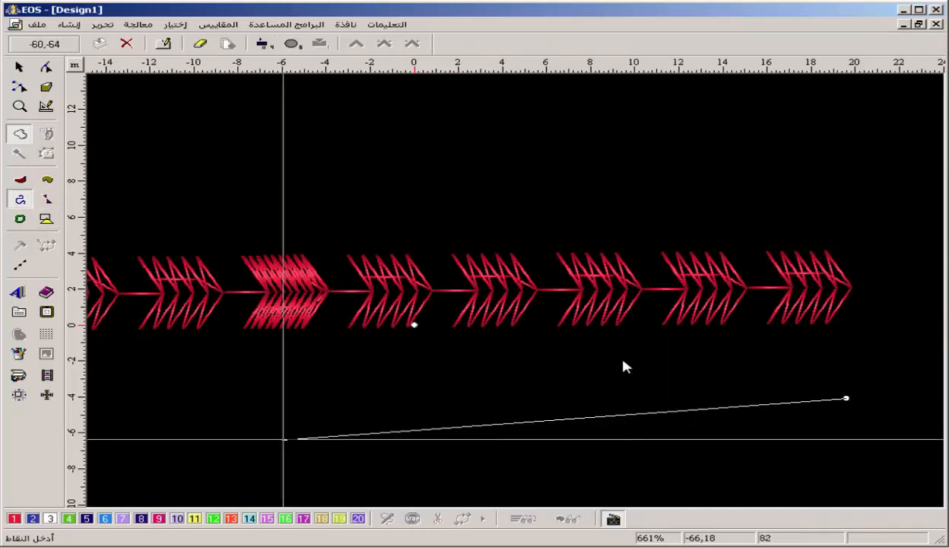
click(116, 396)
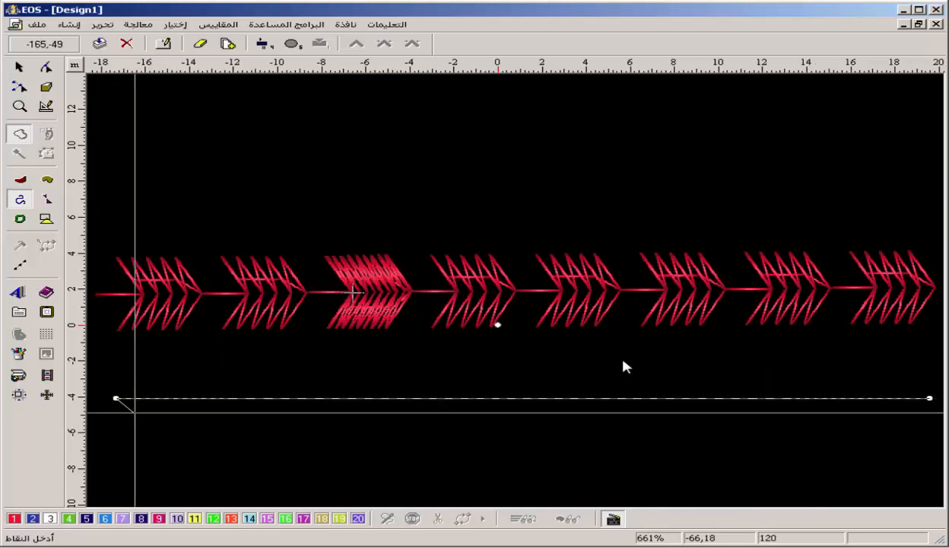
key(Return)
Step: Change the new line's stitch type to special stitches using the j5 motif
key(alt+Return)
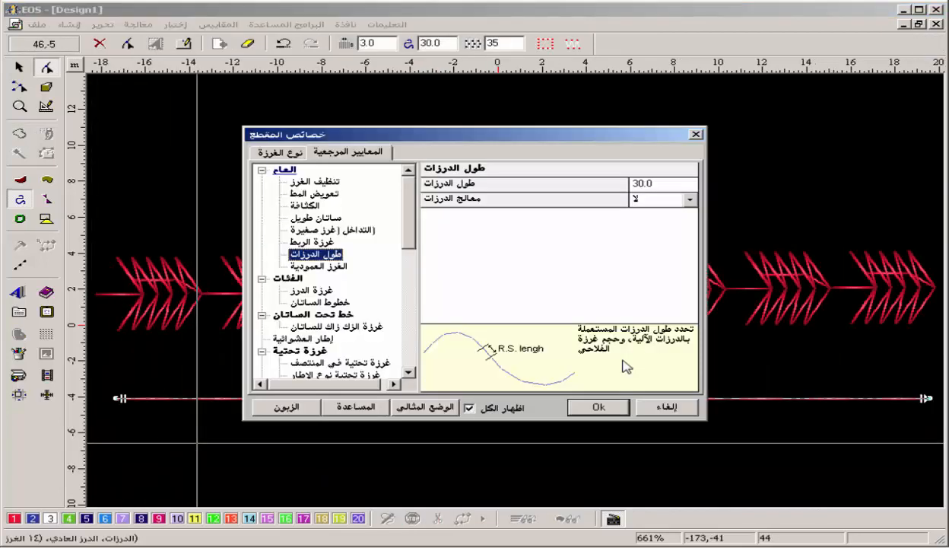
key(ctrl+Tab)
key(Down)
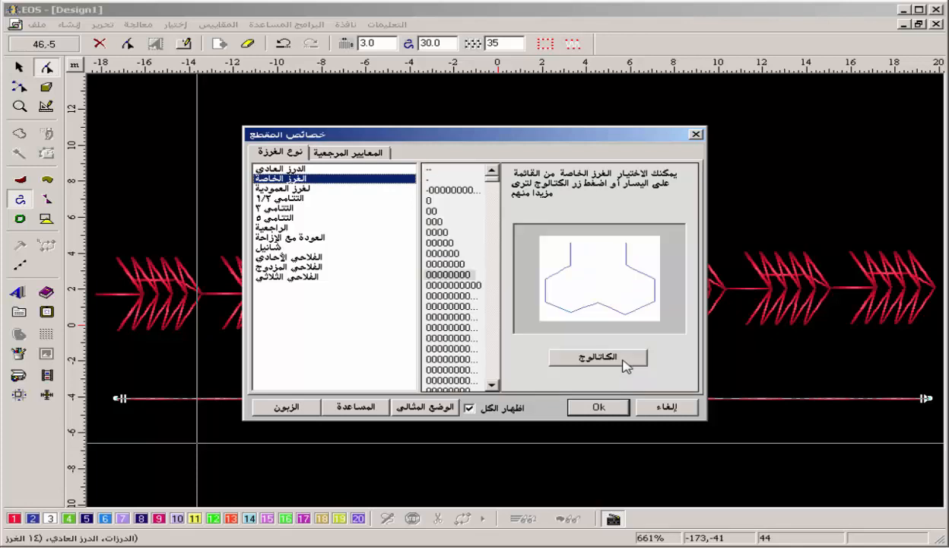
click(627, 365)
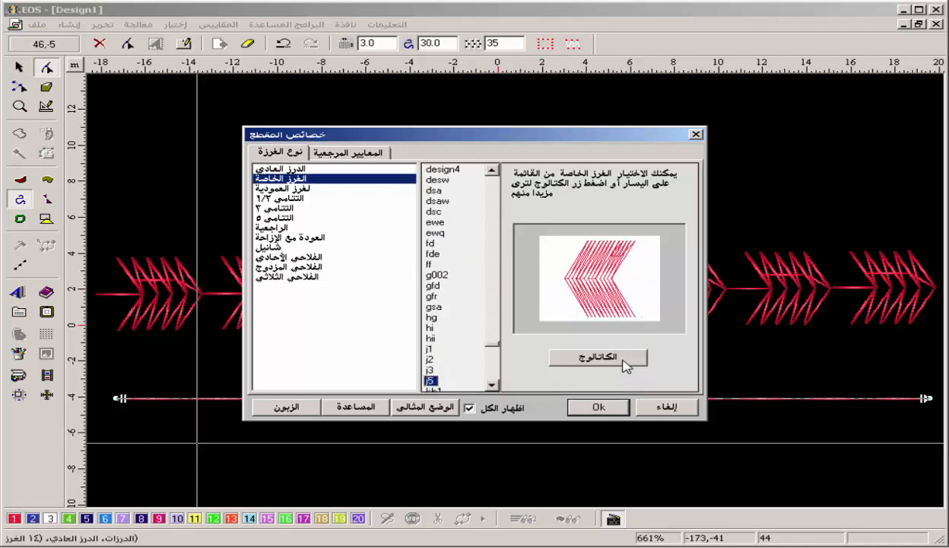
click(627, 366)
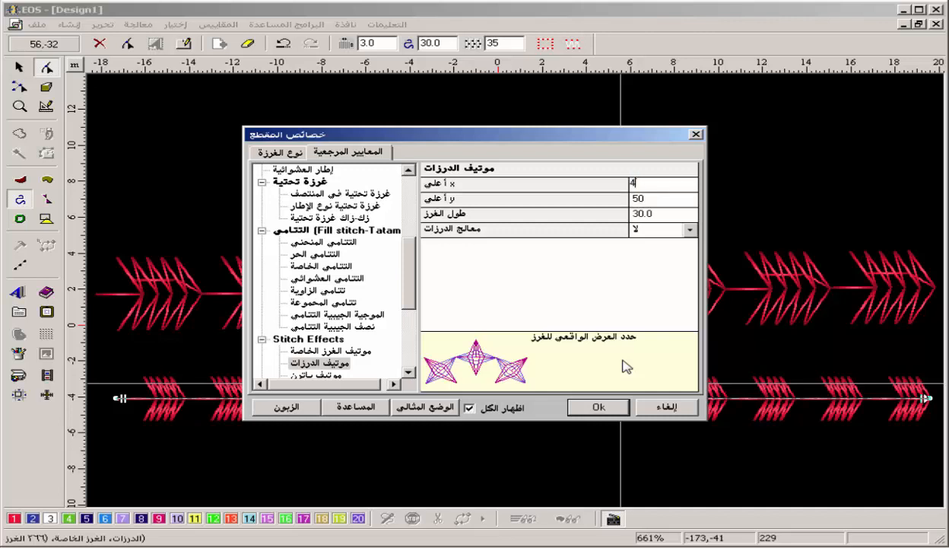
Step: Set the line motif's maximum x and y to 40 and its stitch length to 50
text(0)
key(Tab)
text(5)
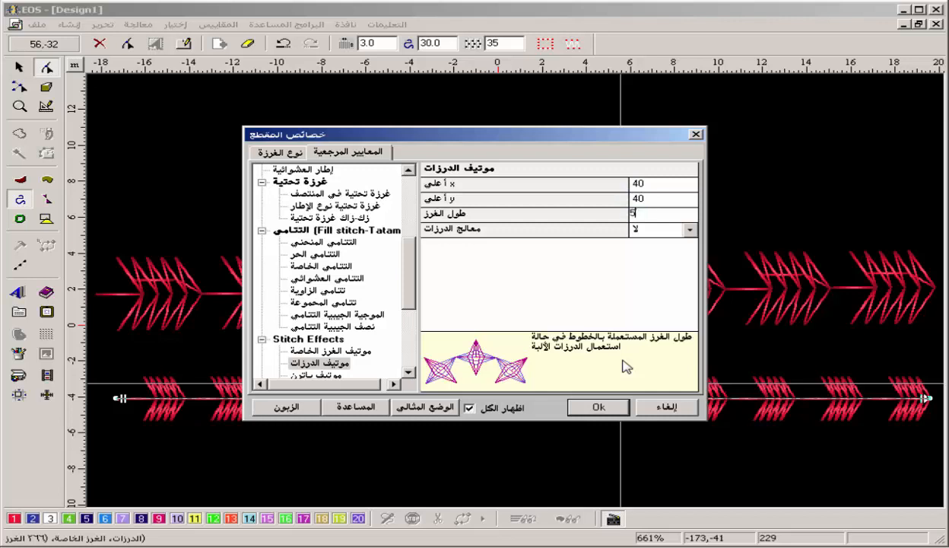
text(0)
key(Return)
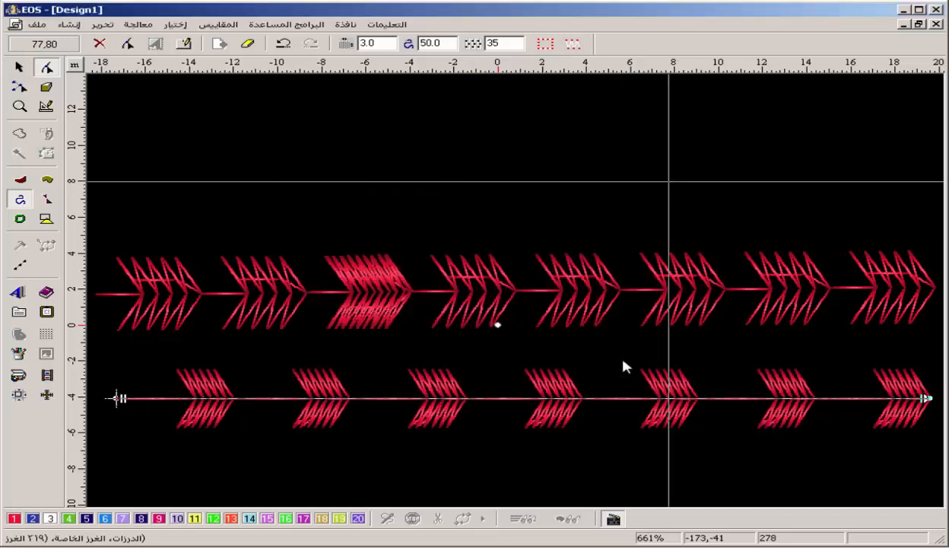
Step: Set the line motif's stitch length to 40
key(Return)
key(Tab)
key(Tab)
key(Tab)
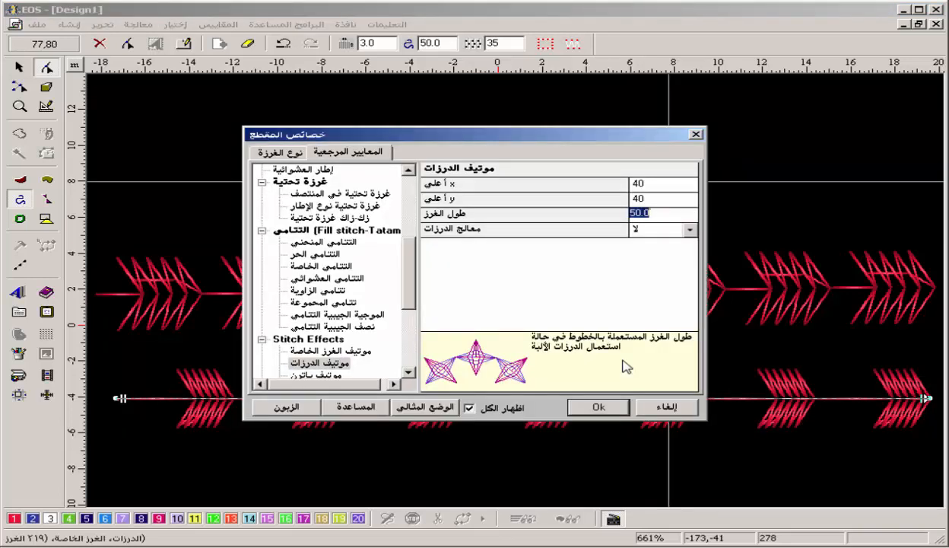
text(40)
key(Return)
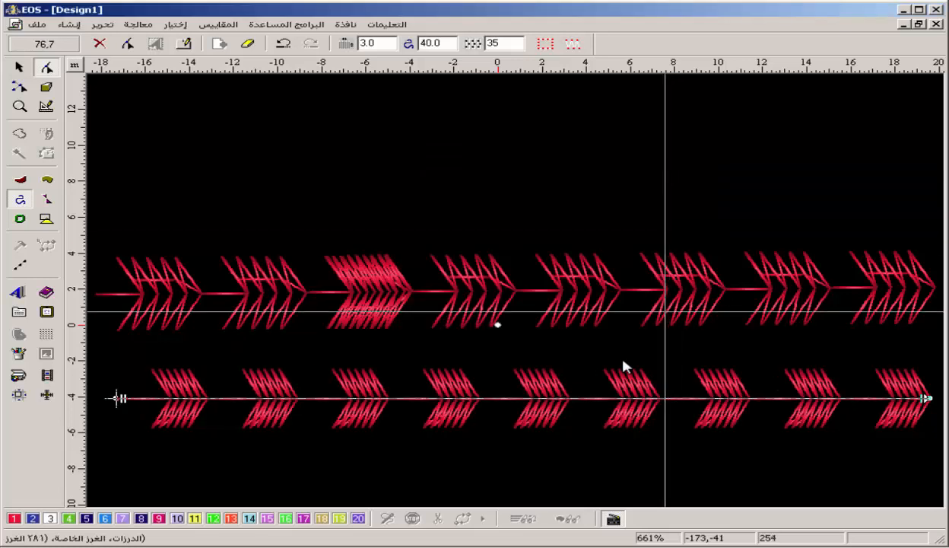
Step: Set the line motif's maximum x to 100 and reopen the motif settings
key(Escape)
key(space)
key(Return)
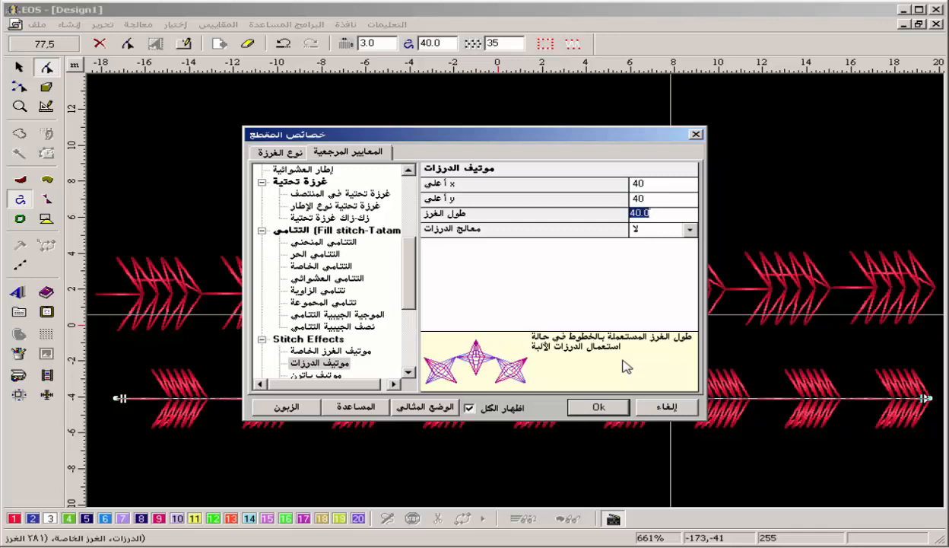
key(Up)
key(Up)
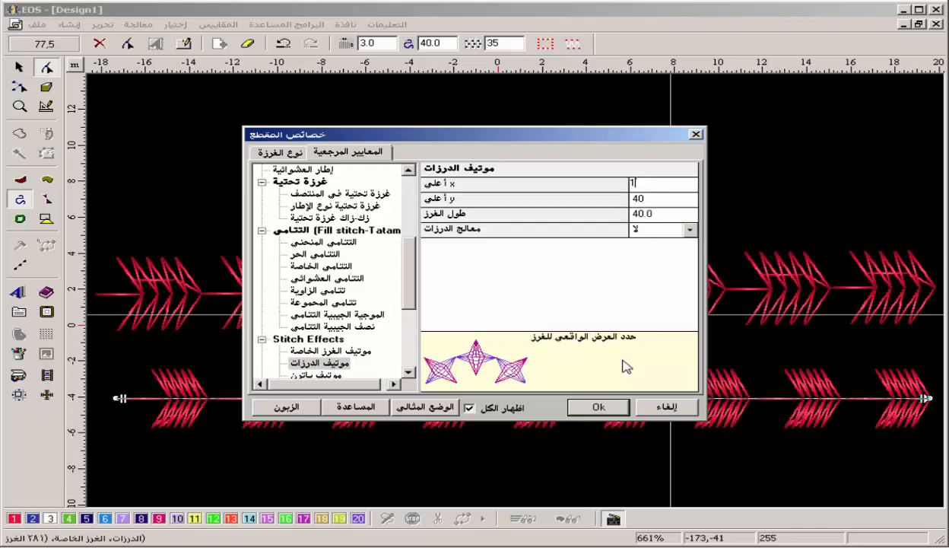
key(Return)
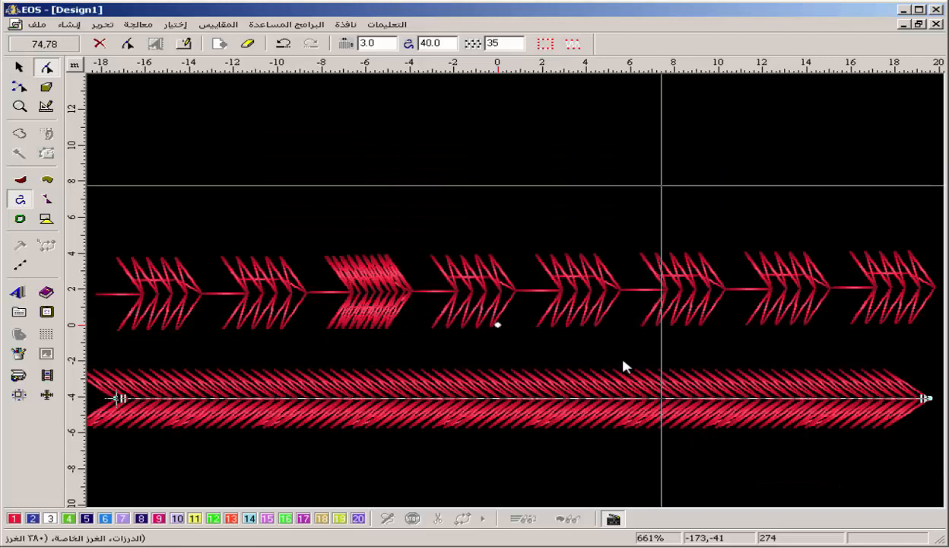
double_click(623, 367)
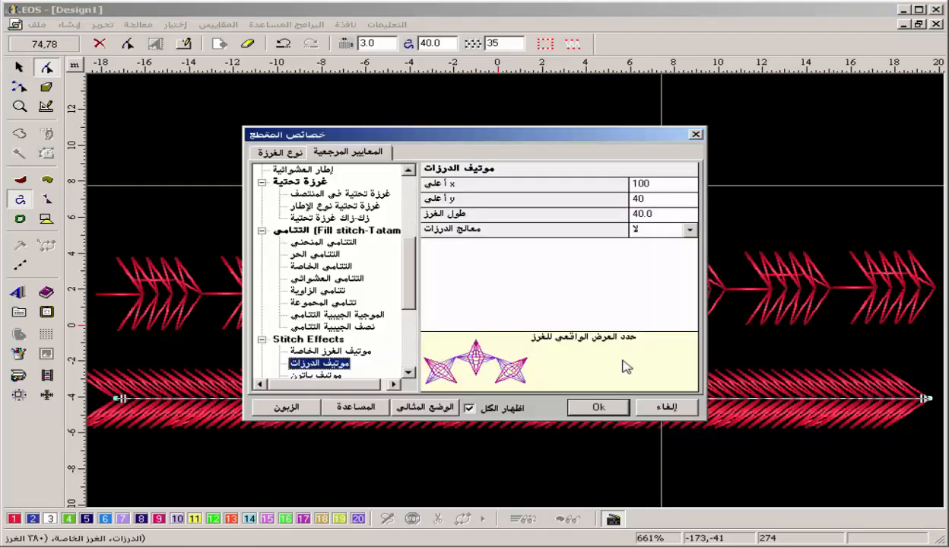
Step: Set the line motif's stitch length to 100 and its maximum y to 200
key(Tab)
text(100)
key(Return)
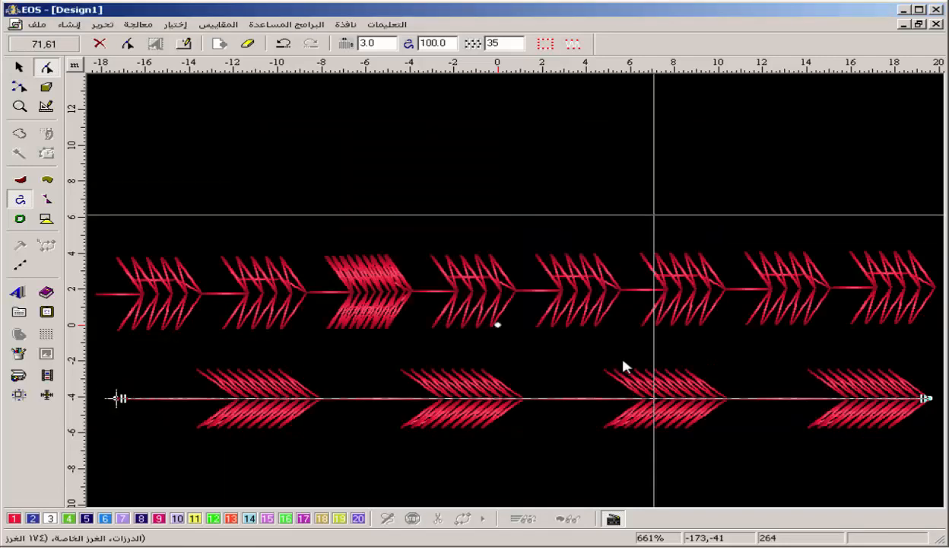
double_click(623, 367)
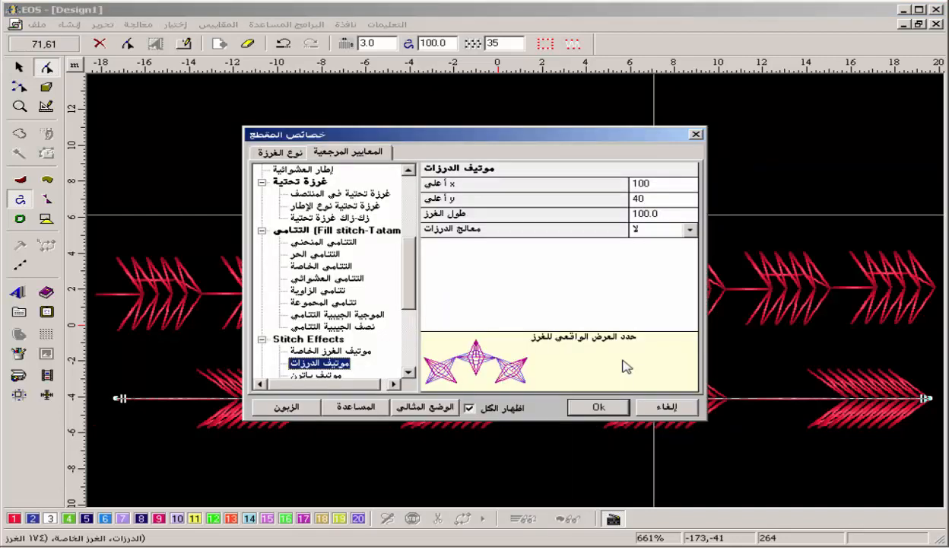
key(Tab)
text(200)
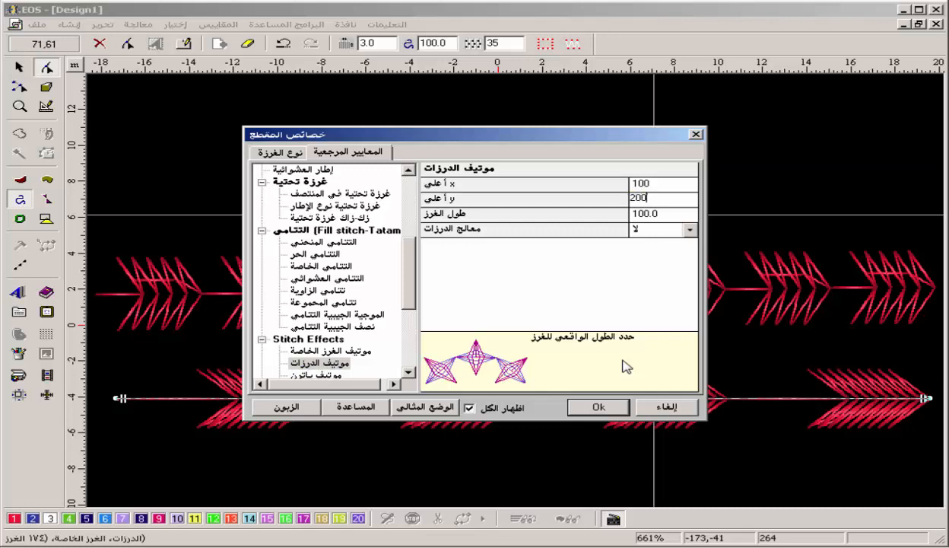
key(Return)
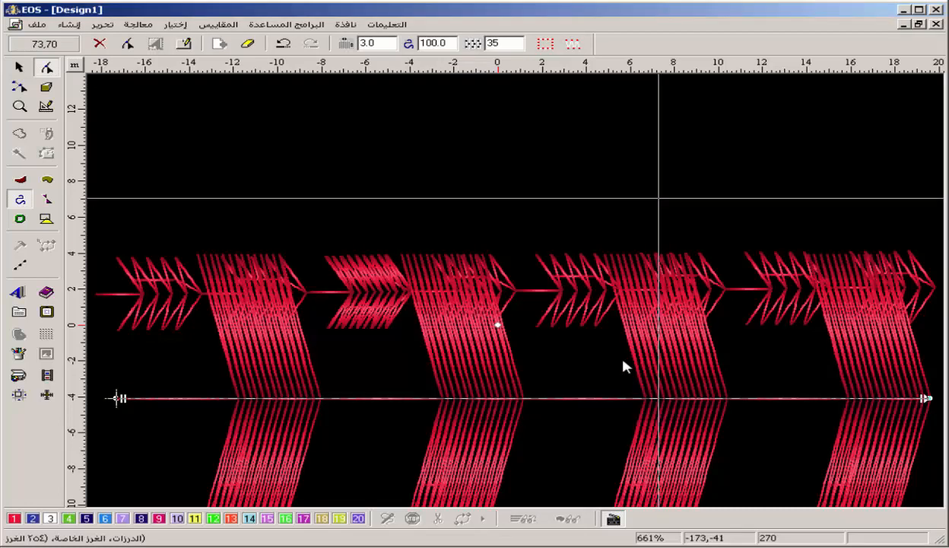
Step: Set the line motif's stitch length to 250
double_click(623, 367)
key(Tab)
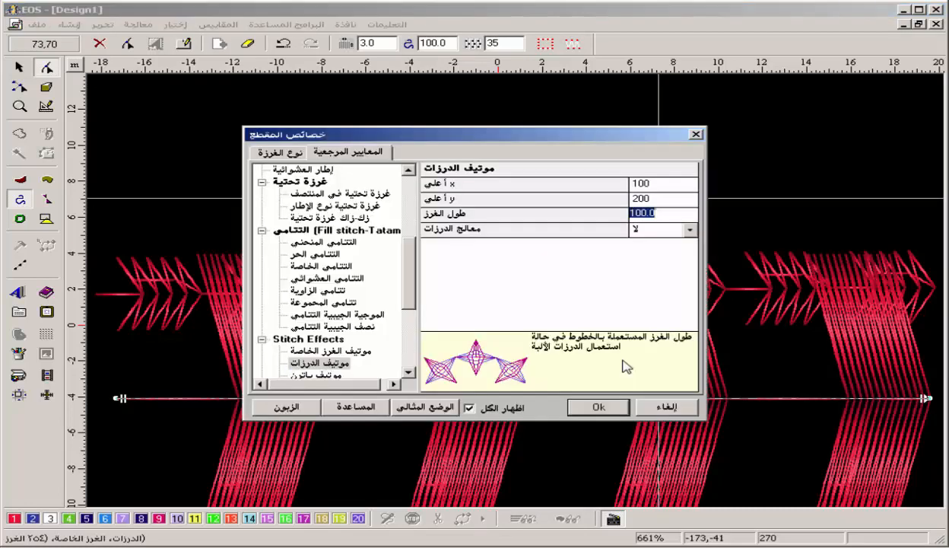
text(250)
key(Return)
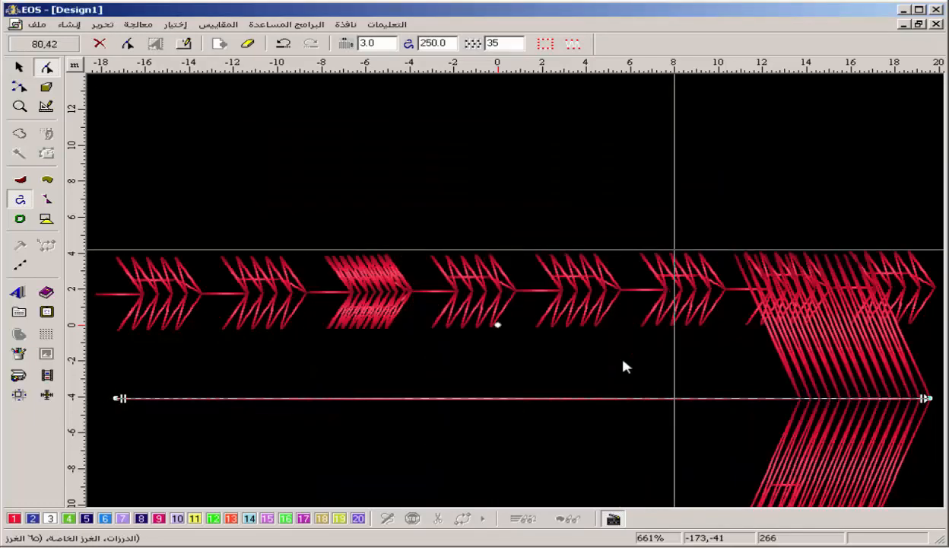
Step: Set the line motif's stitch length to 100 and finish editing the line
key(alt+Return)
key(Tab)
key(Tab)
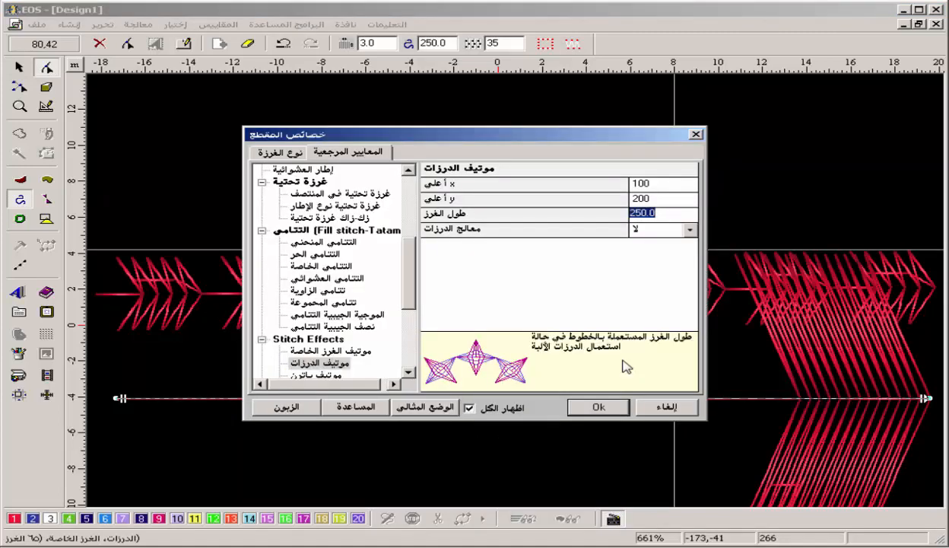
text(100)
key(Return)
key(Escape)
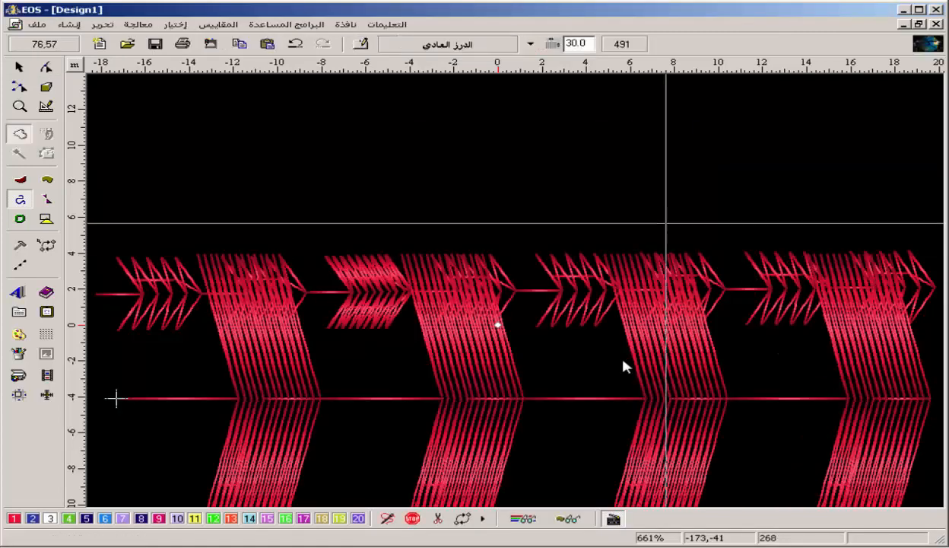
scroll(624, 367, down, 3)
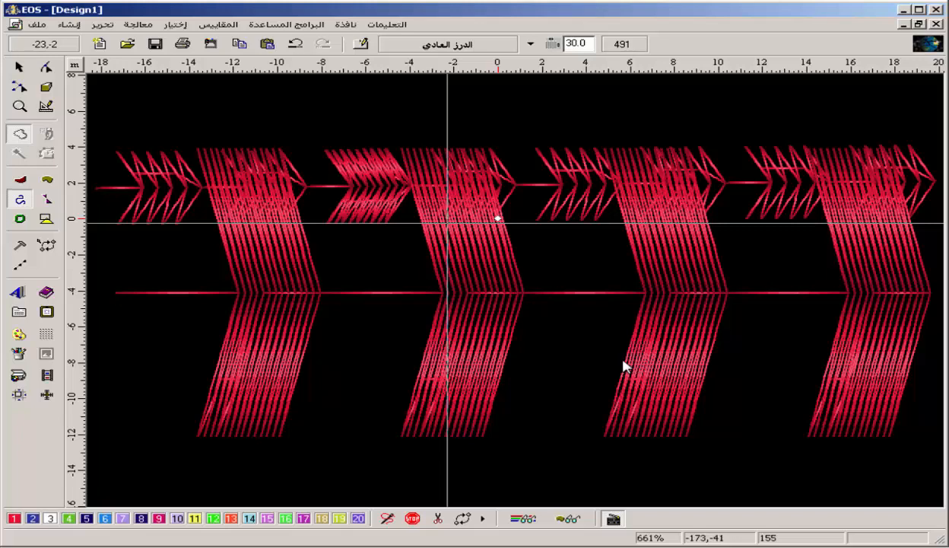
Step: Switch to the J5.REF motif window and save the chevron motif with Save As
key(ctrl+Tab)
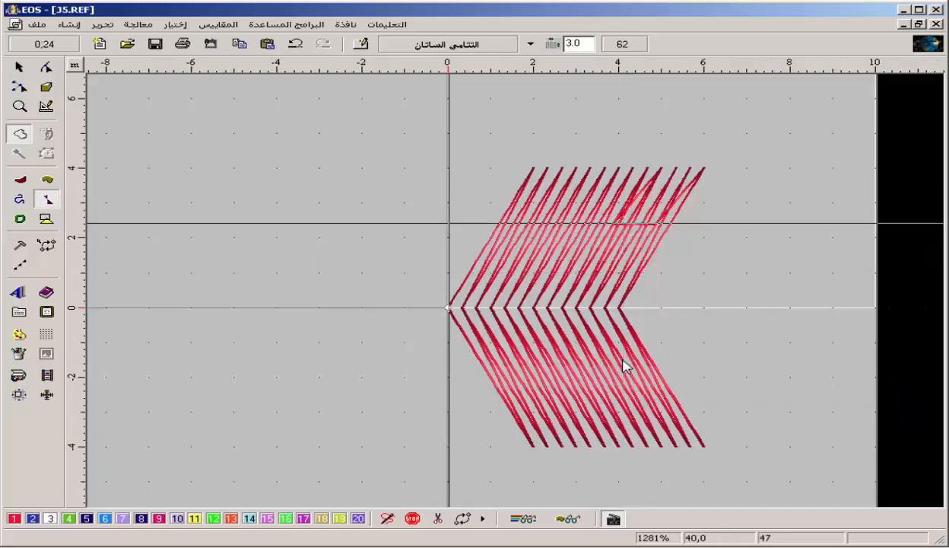
key(0)
key(minus)
key(minus)
key(minus)
key(z)
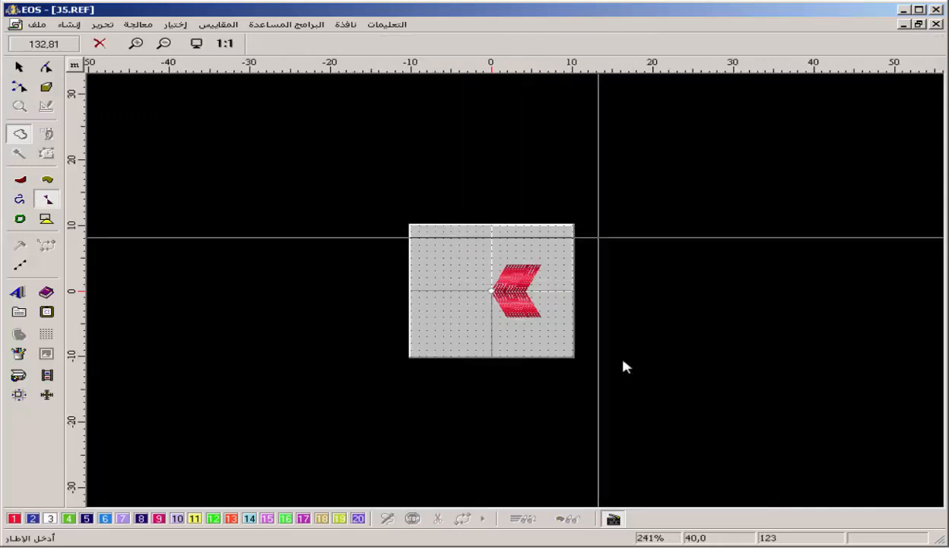
drag(642, 195, 352, 342)
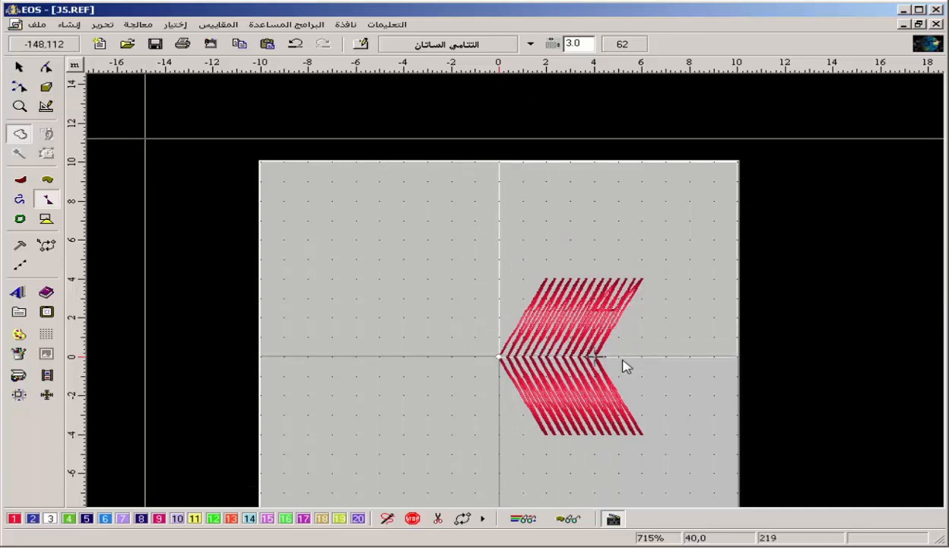
click(37, 24)
key(Up)
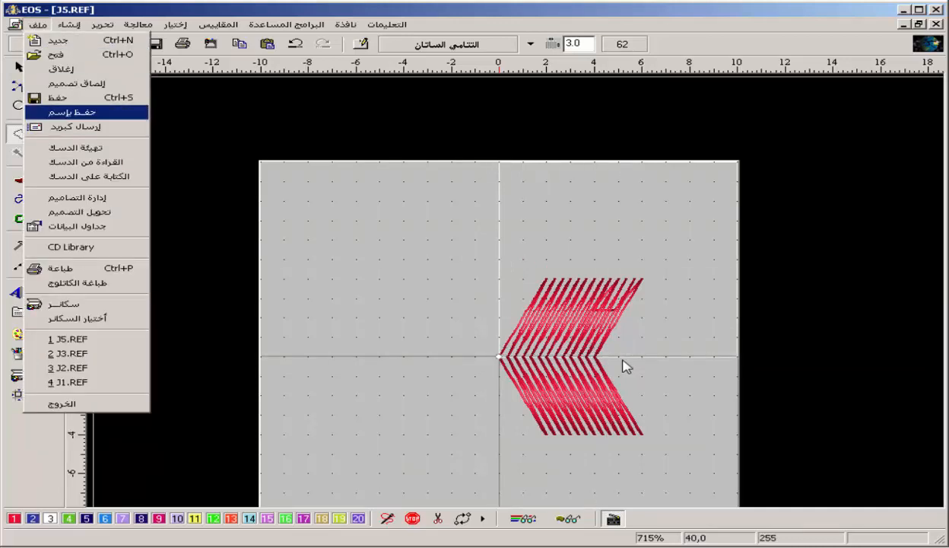
key(Return)
key(Return)
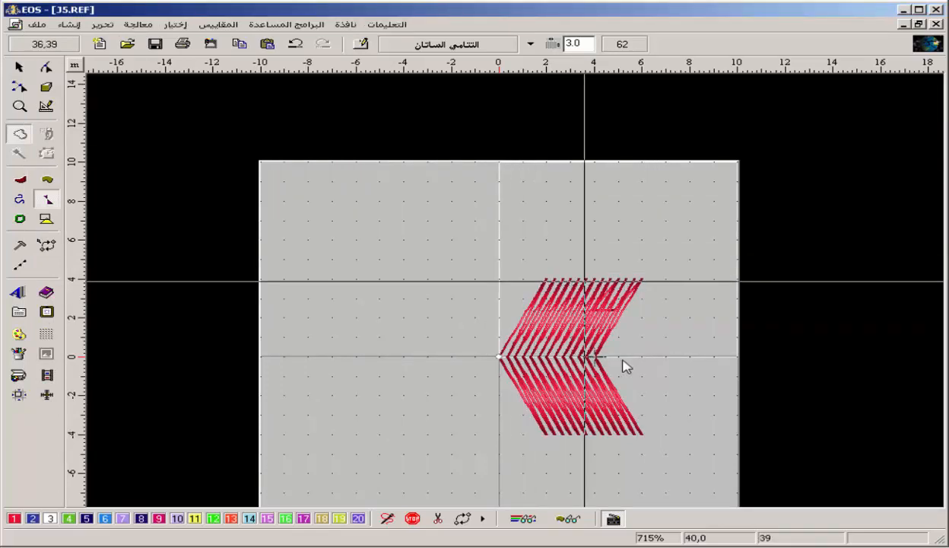
Step: Delete all the chevron stitches from the motif drawing area
key(BackSpace)
key(BackSpace)
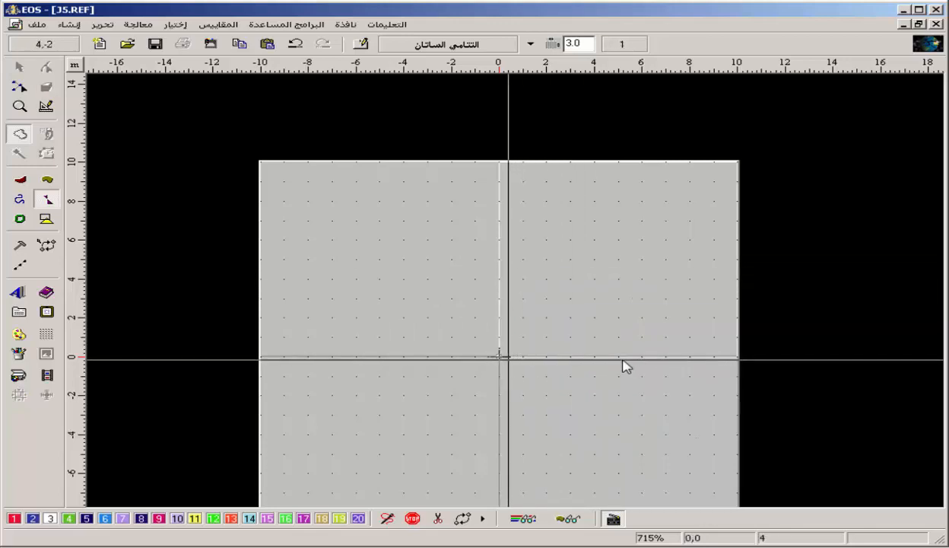